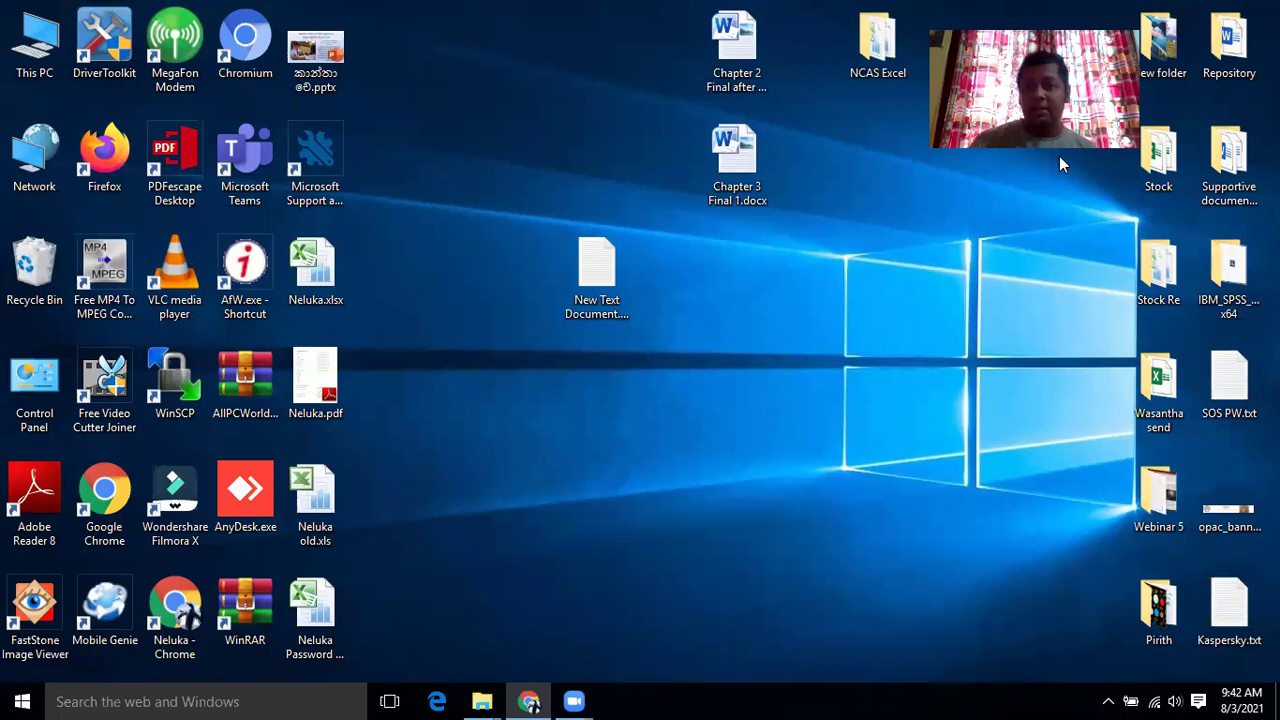
- Open the workbook Test 7.xlsx from the NCAS Excel folder on the desktop and show Sheet1
{"action": "double_click", "coordinate": [868, 70]}
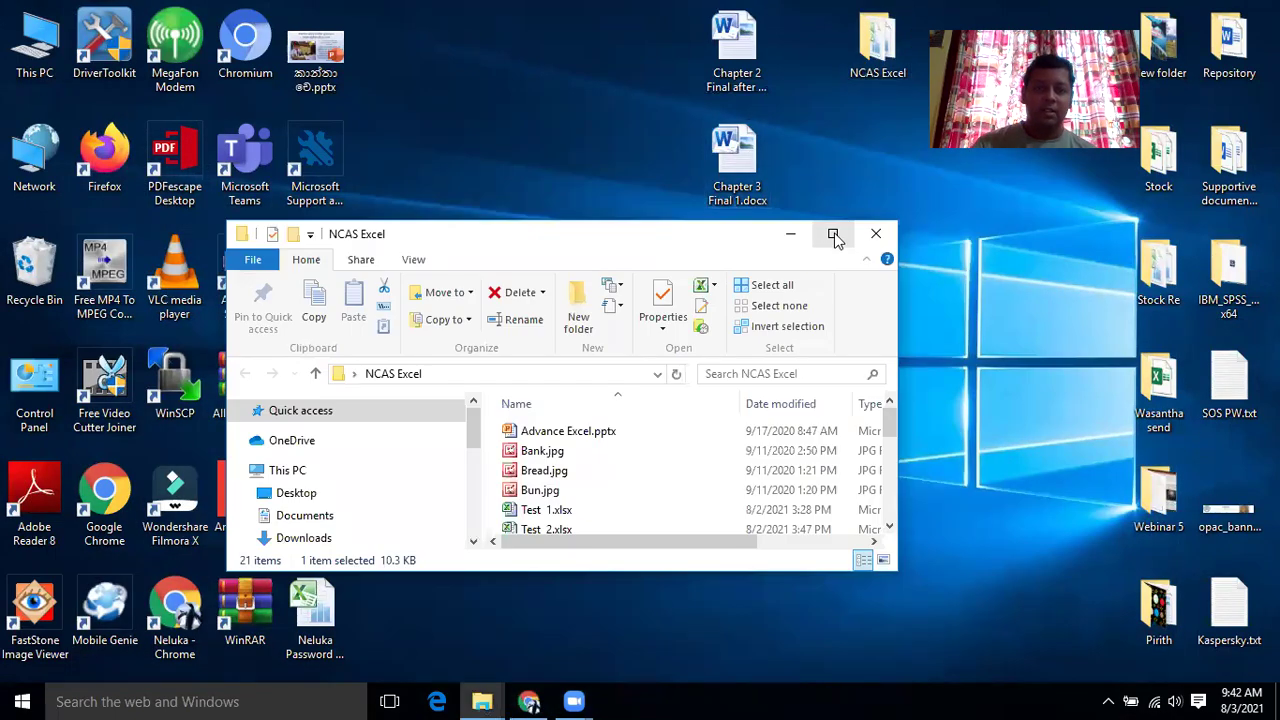
{"action": "left_click", "coordinate": [835, 236]}
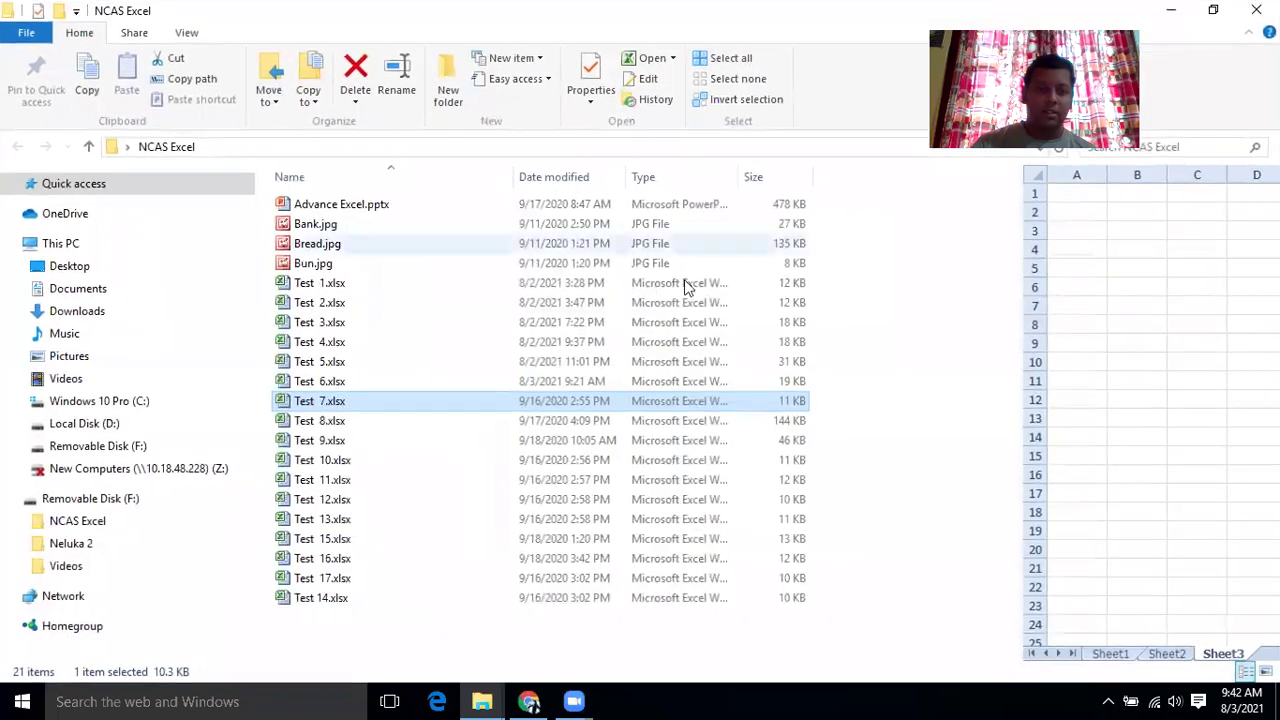
{"action": "double_click", "coordinate": [312, 405]}
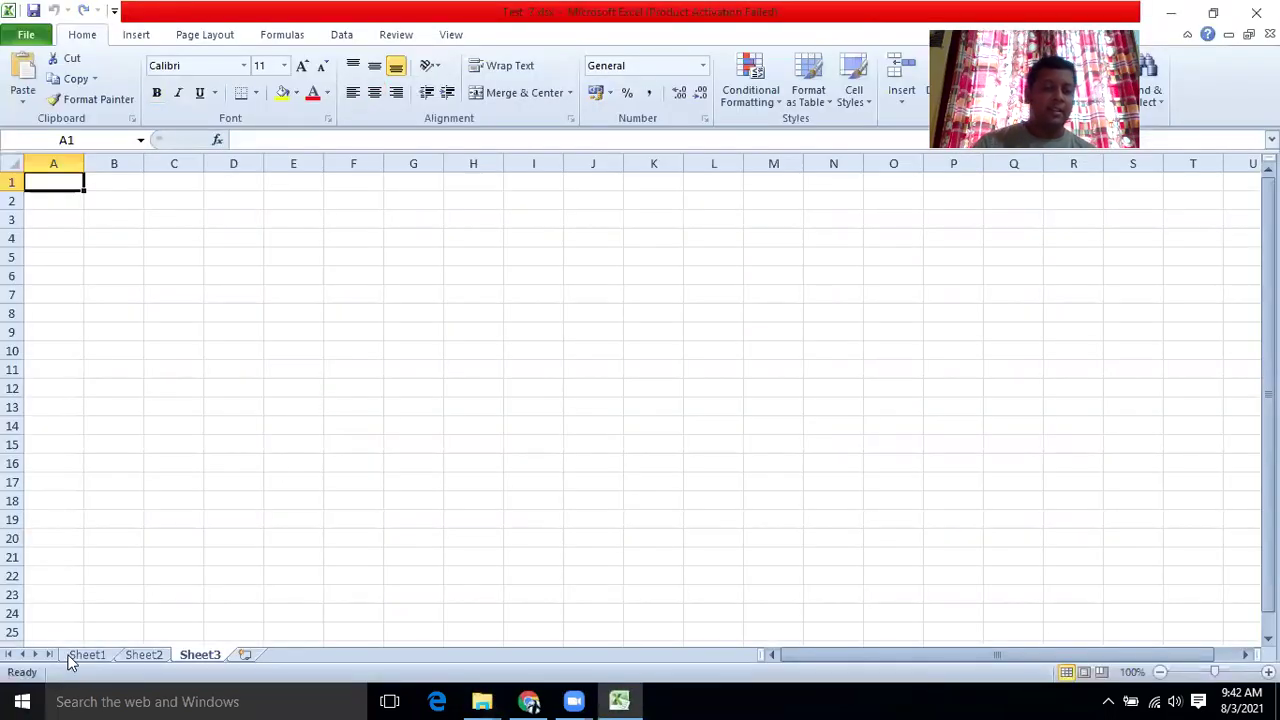
{"action": "left_click", "coordinate": [76, 656]}
{"action": "scroll", "coordinate": [180, 411], "scroll_direction": "up", "scroll_amount": 2}
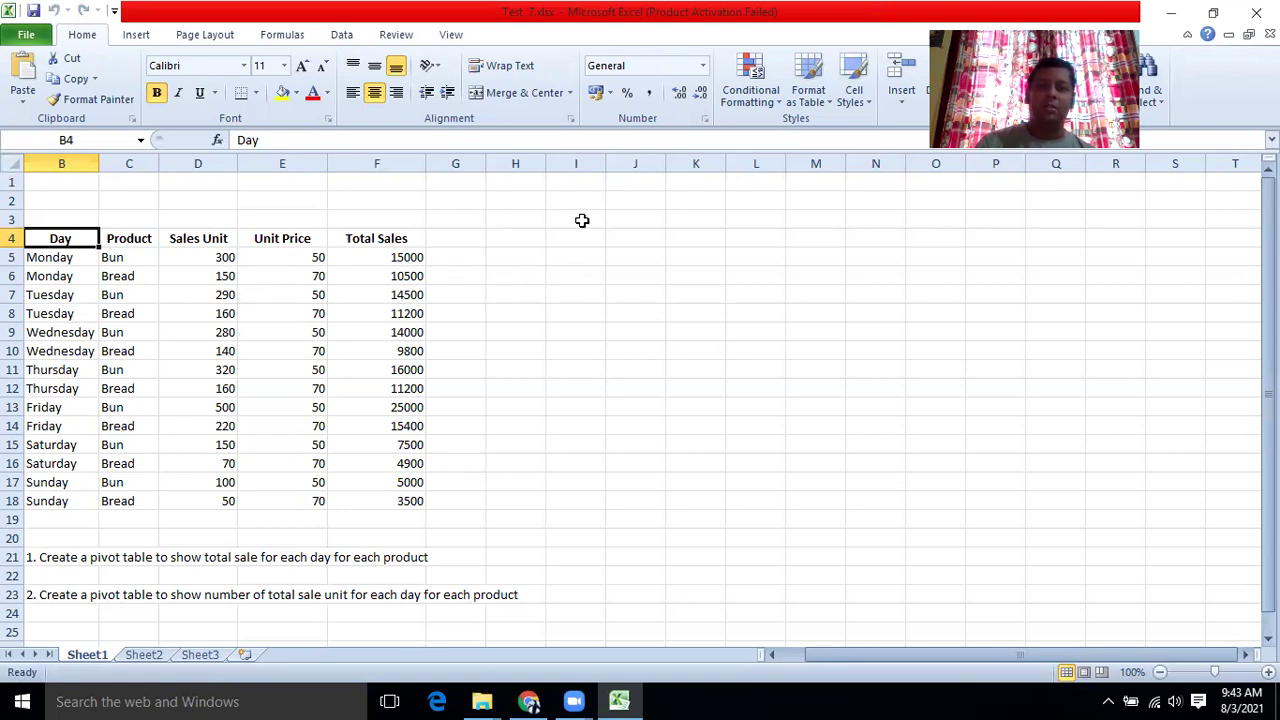
- Insert a pivot table based on Sheet1 range B4:F18, placed on the existing worksheet at cell J4
{"action": "left_click", "coordinate": [140, 35]}
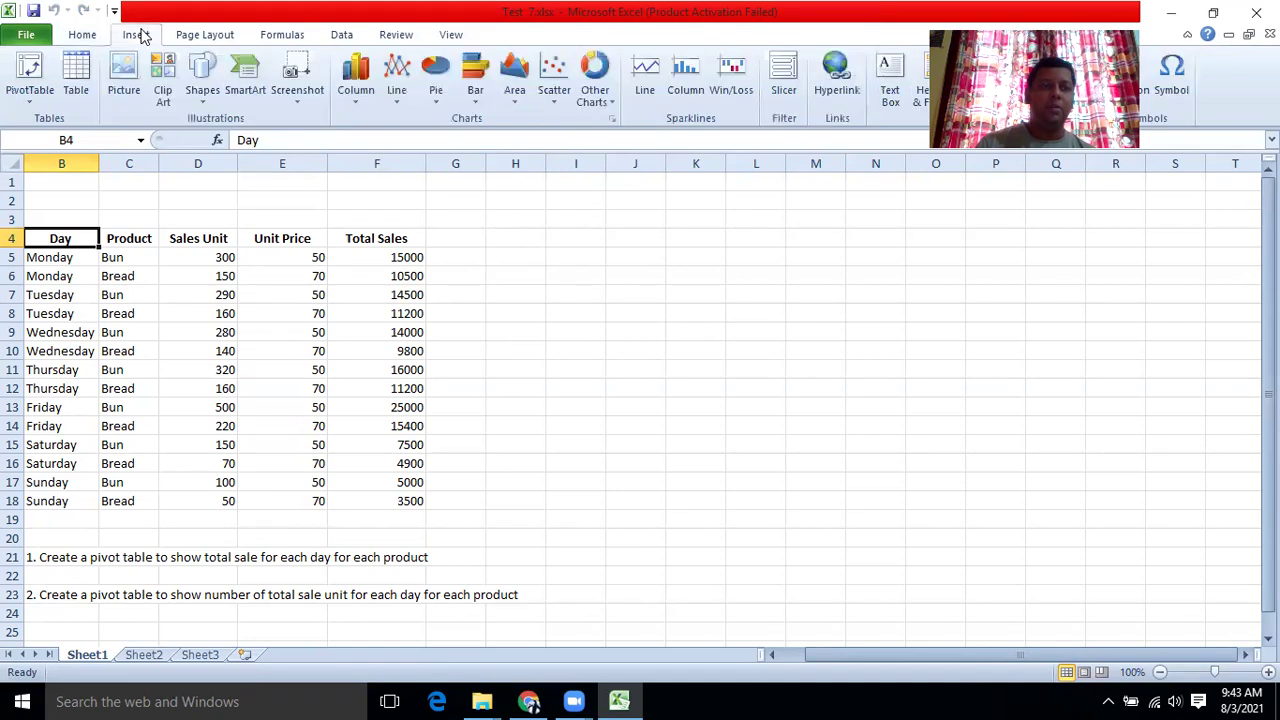
{"action": "left_click", "coordinate": [33, 95]}
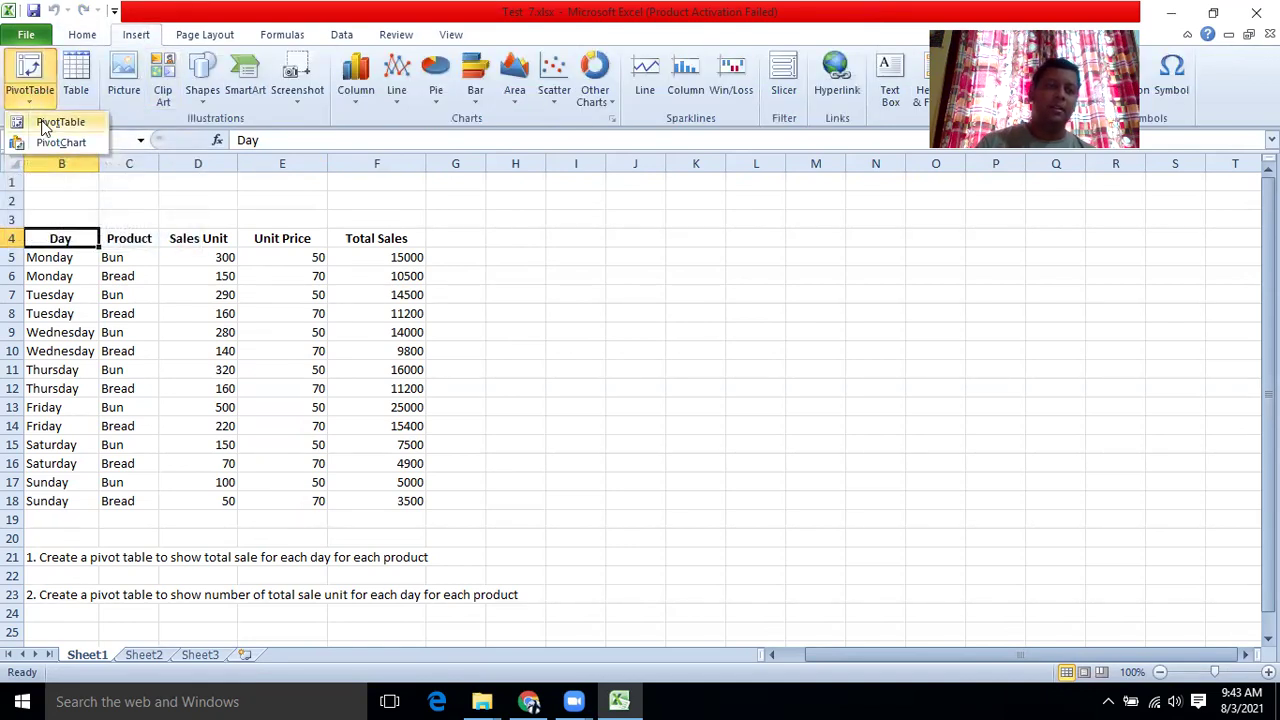
{"action": "left_click", "coordinate": [55, 122]}
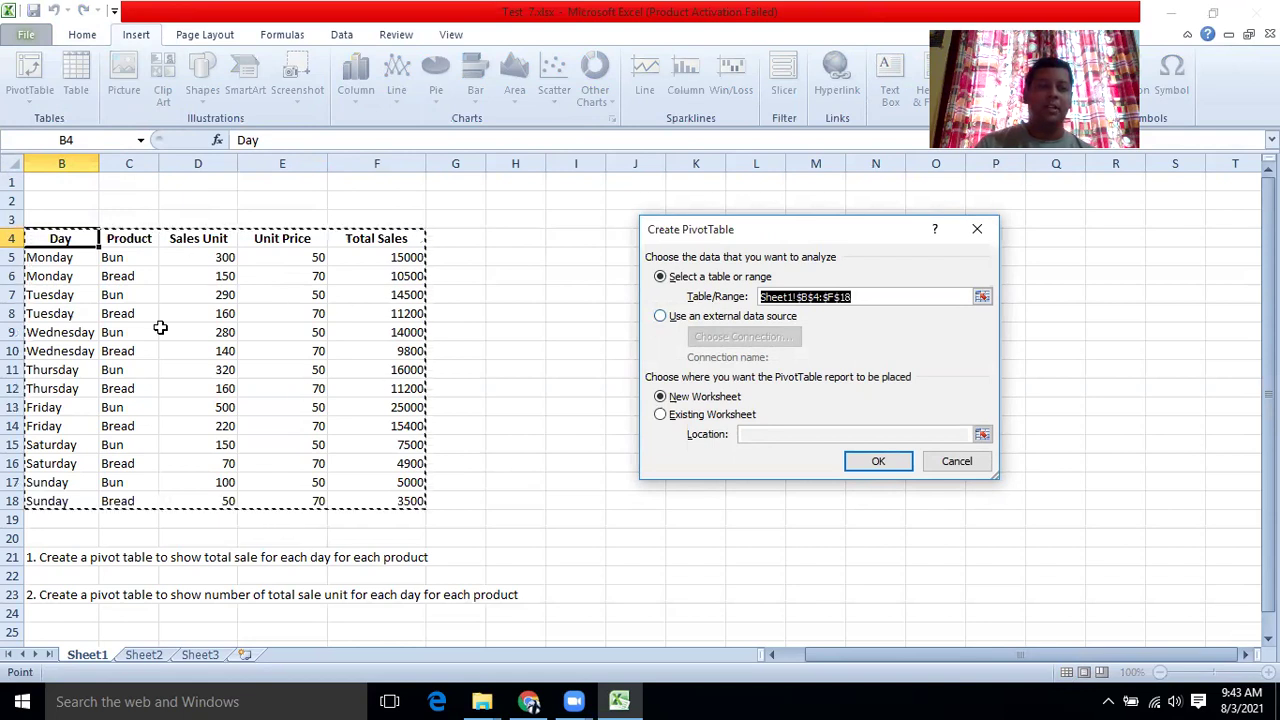
{"action": "left_click", "coordinate": [982, 296]}
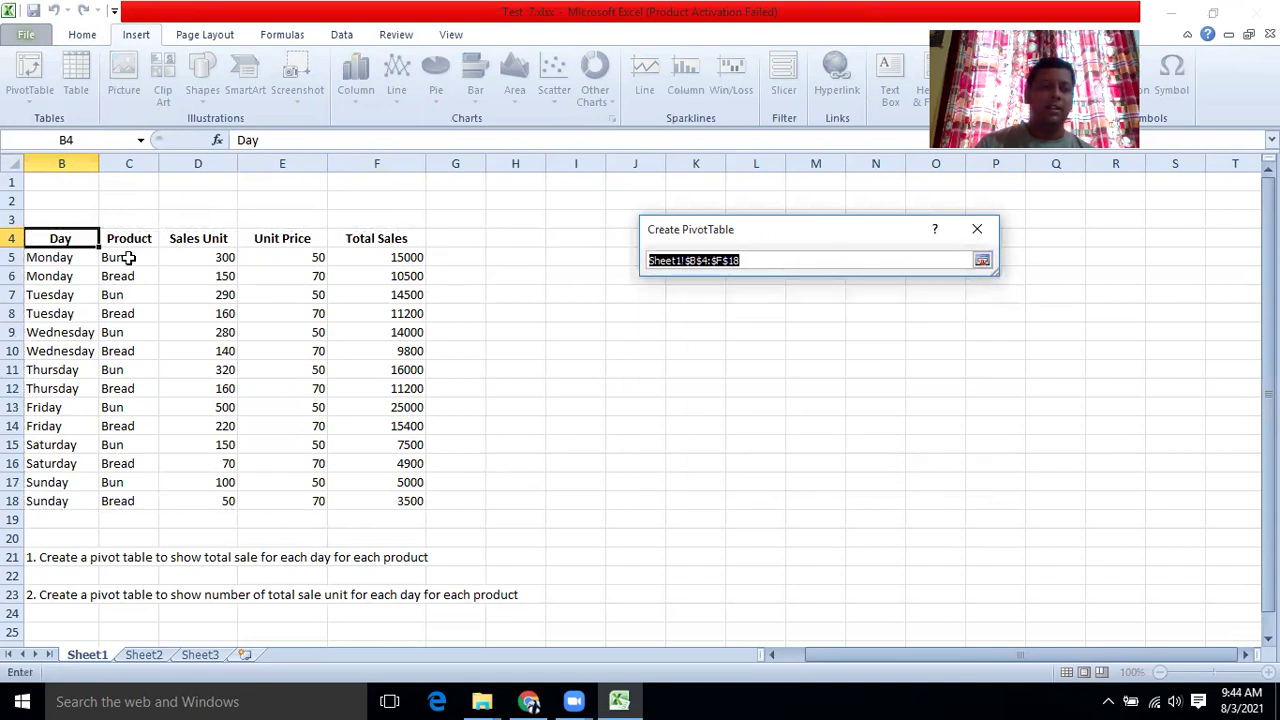
{"action": "left_click_drag", "start_coordinate": [60, 242], "coordinate": [415, 498]}
{"action": "left_click", "coordinate": [984, 261]}
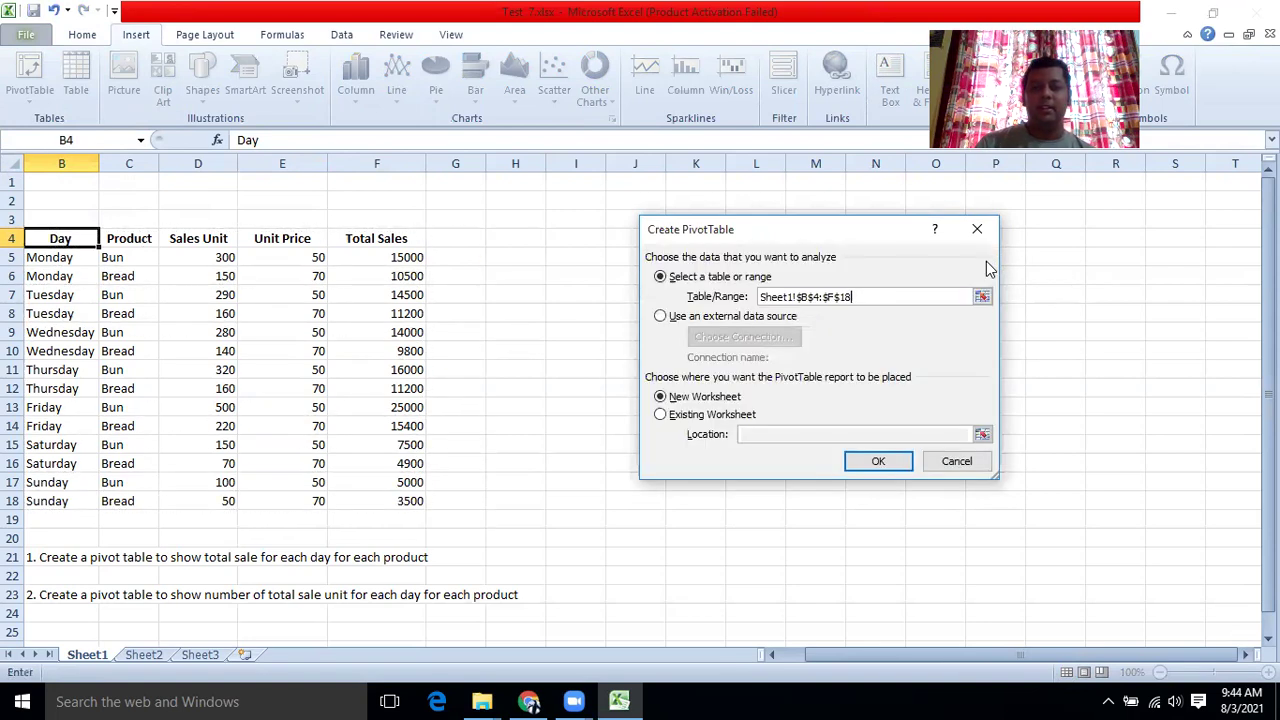
{"action": "left_click_drag", "start_coordinate": [757, 229], "coordinate": [702, 165]}
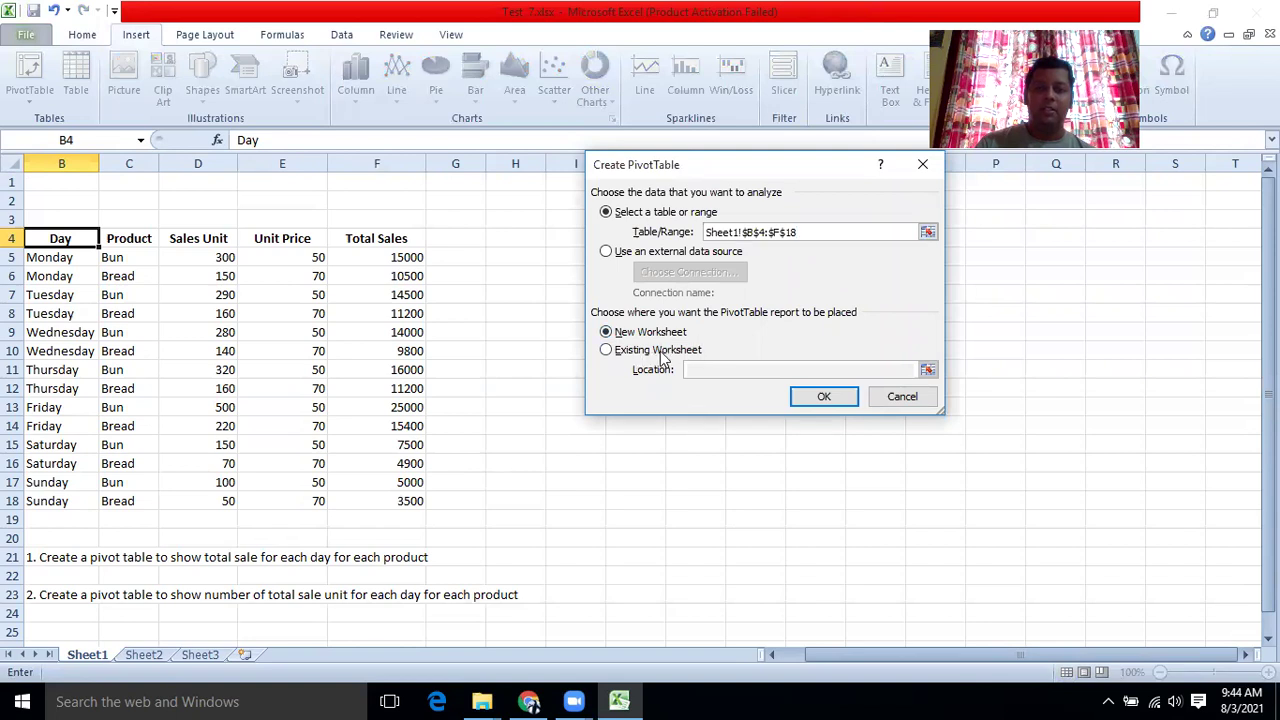
{"action": "left_click", "coordinate": [607, 351]}
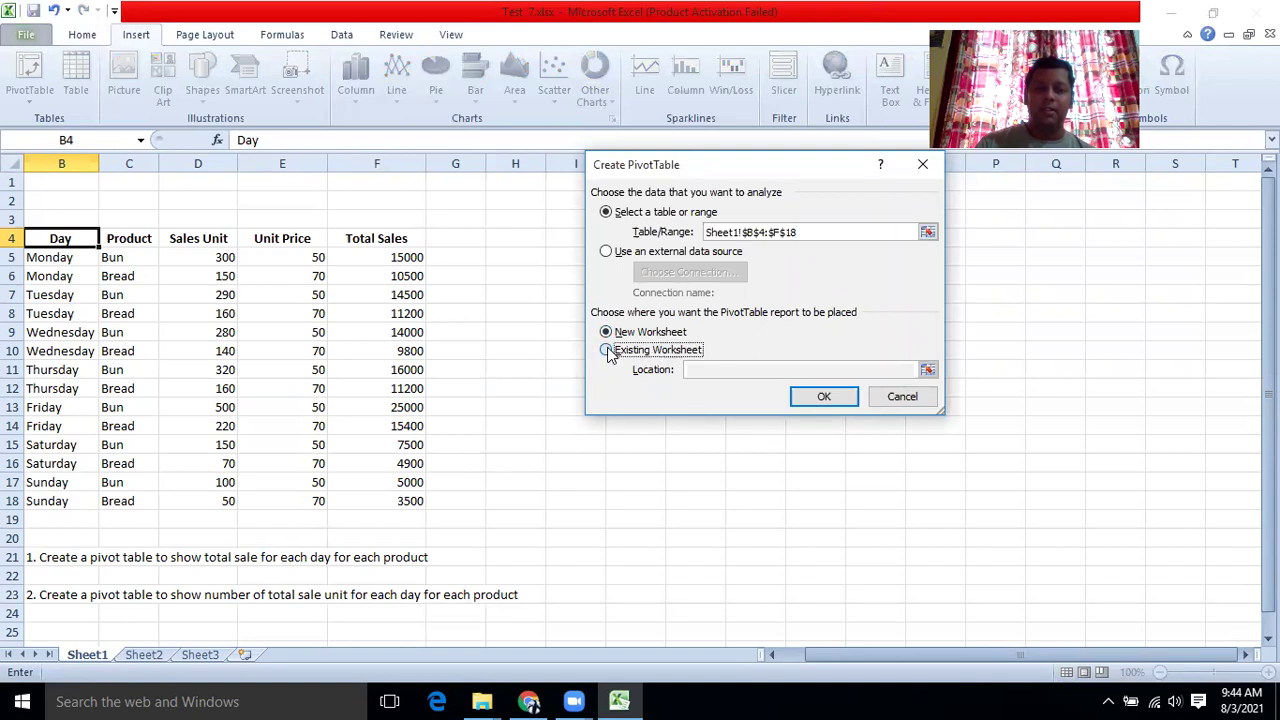
{"action": "left_click", "coordinate": [928, 371]}
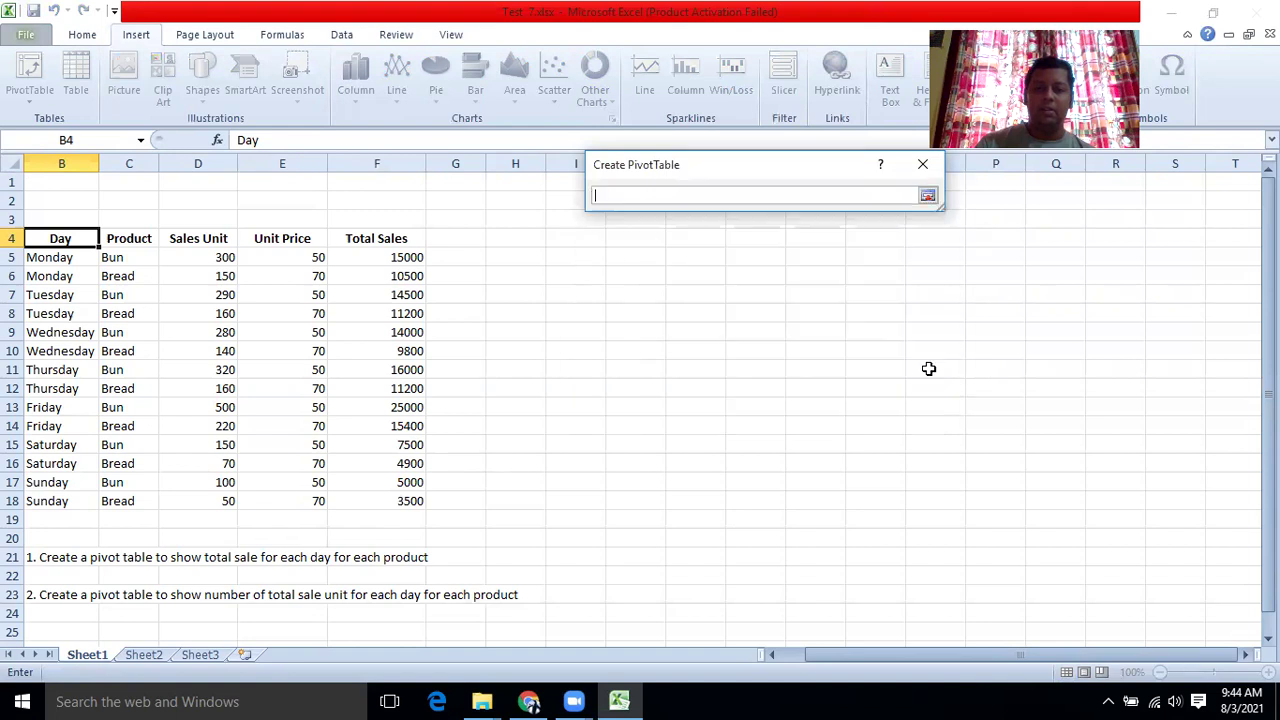
{"action": "left_click", "coordinate": [632, 237]}
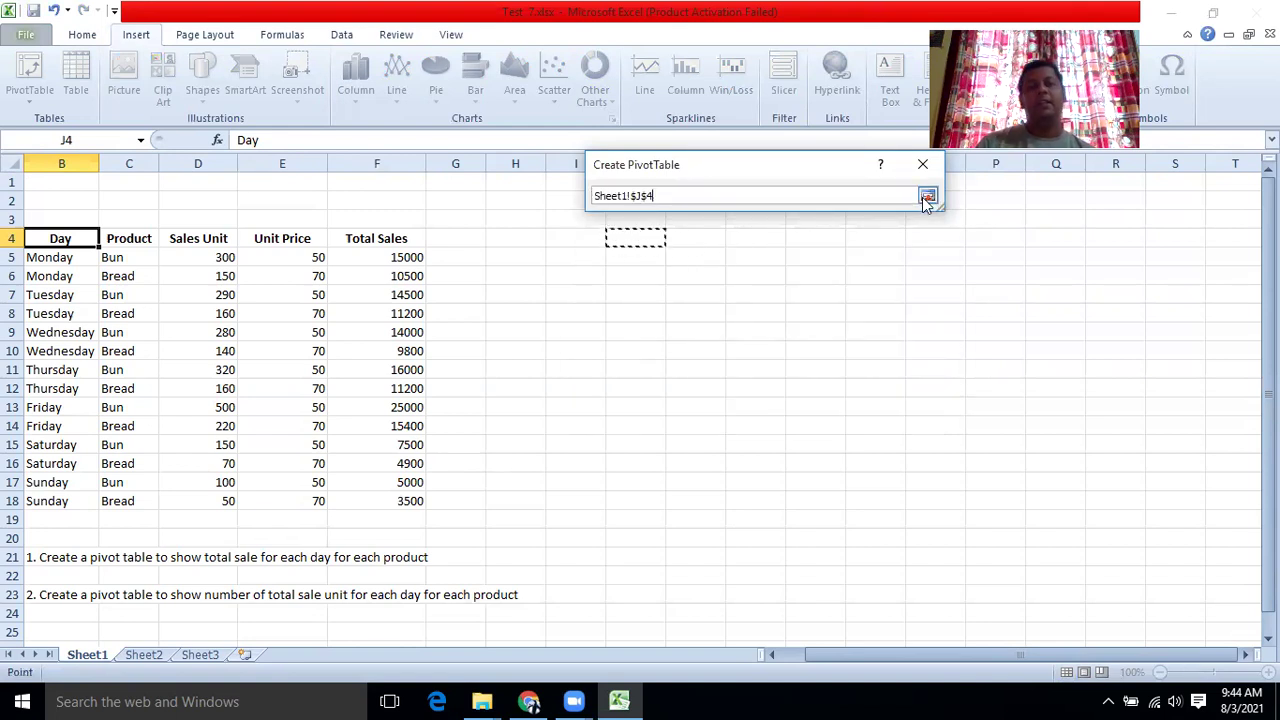
{"action": "left_click", "coordinate": [928, 195]}
{"action": "left_click", "coordinate": [823, 397]}
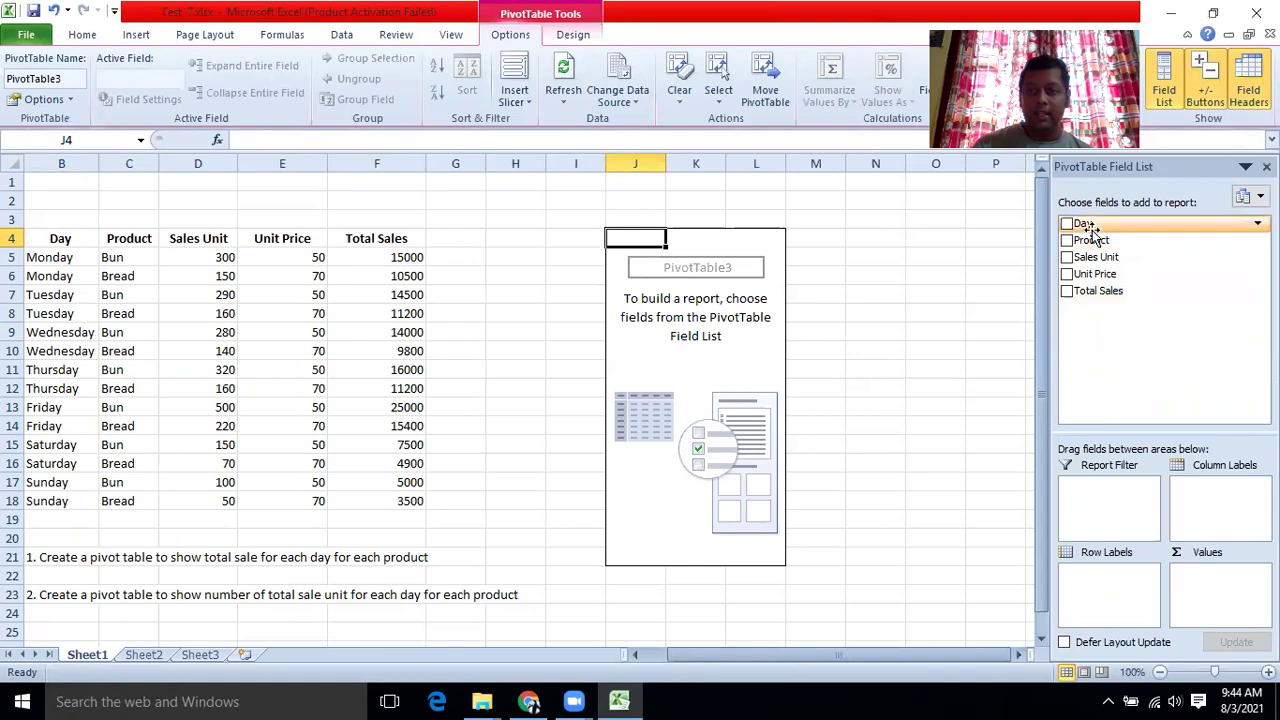
- Build the pivot table with Day as row labels and the sum of Total Sales as values
{"action": "left_click_drag", "start_coordinate": [1090, 228], "coordinate": [1104, 587]}
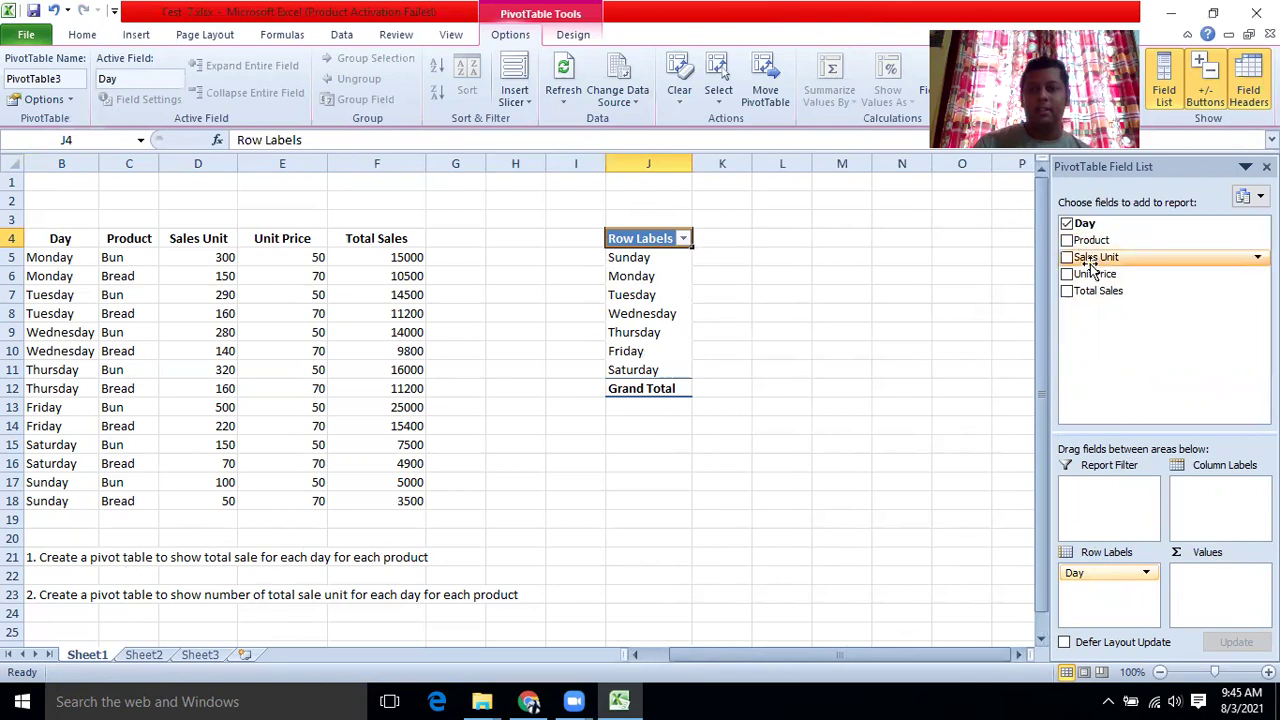
{"action": "left_click_drag", "start_coordinate": [1092, 290], "coordinate": [1212, 606]}
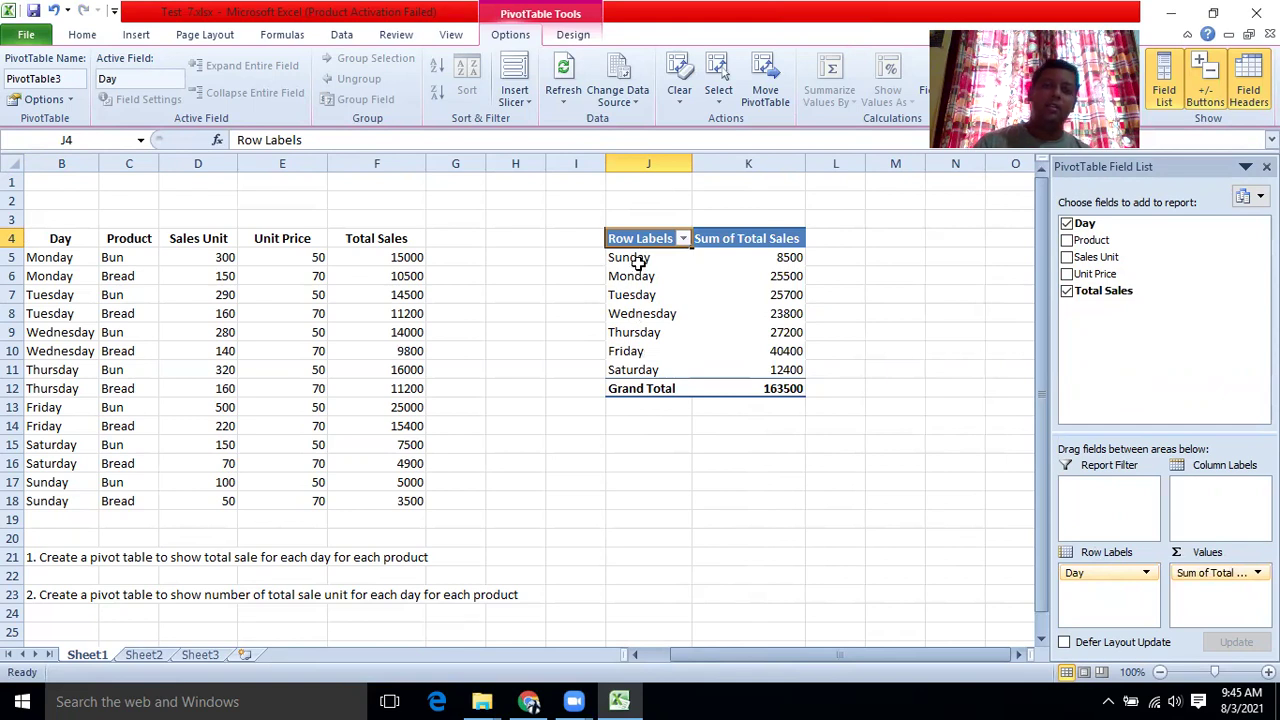
{"action": "mouse_move", "coordinate": [769, 261]}
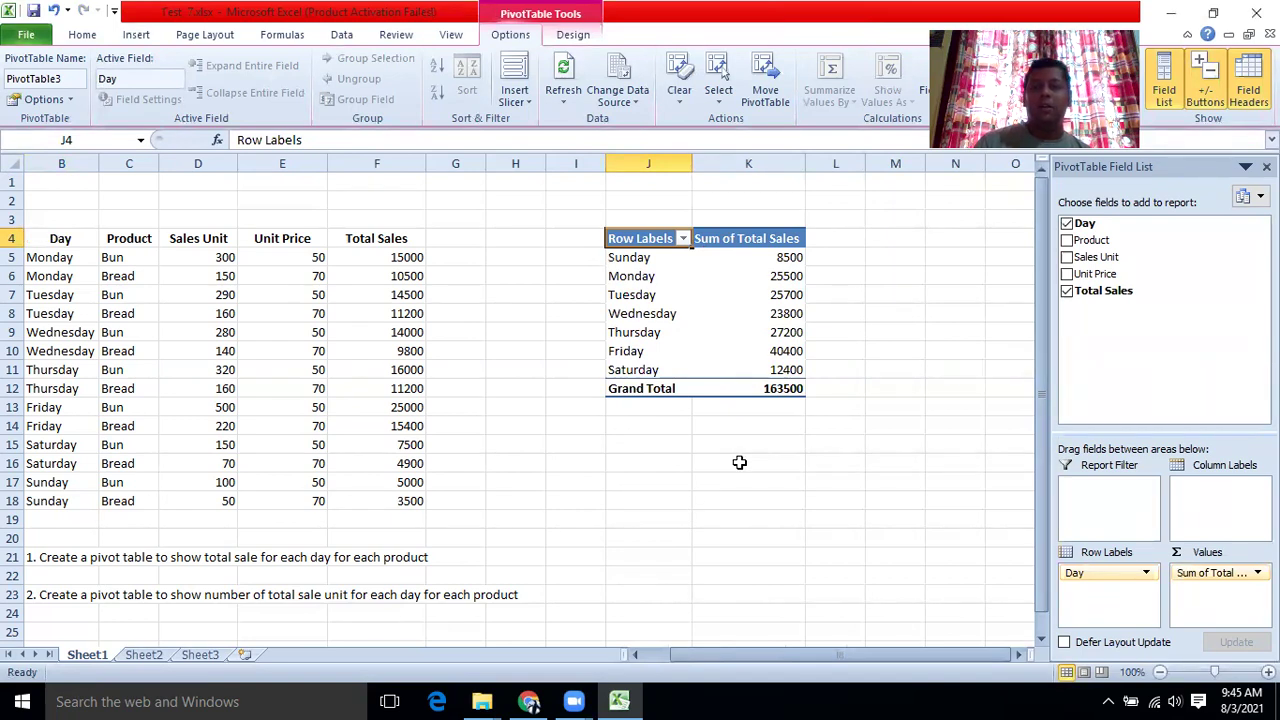
- Insert a second pivot table from Sheet1 range B4:F18, placed on the existing worksheet at cell J15
{"action": "left_click", "coordinate": [649, 462]}
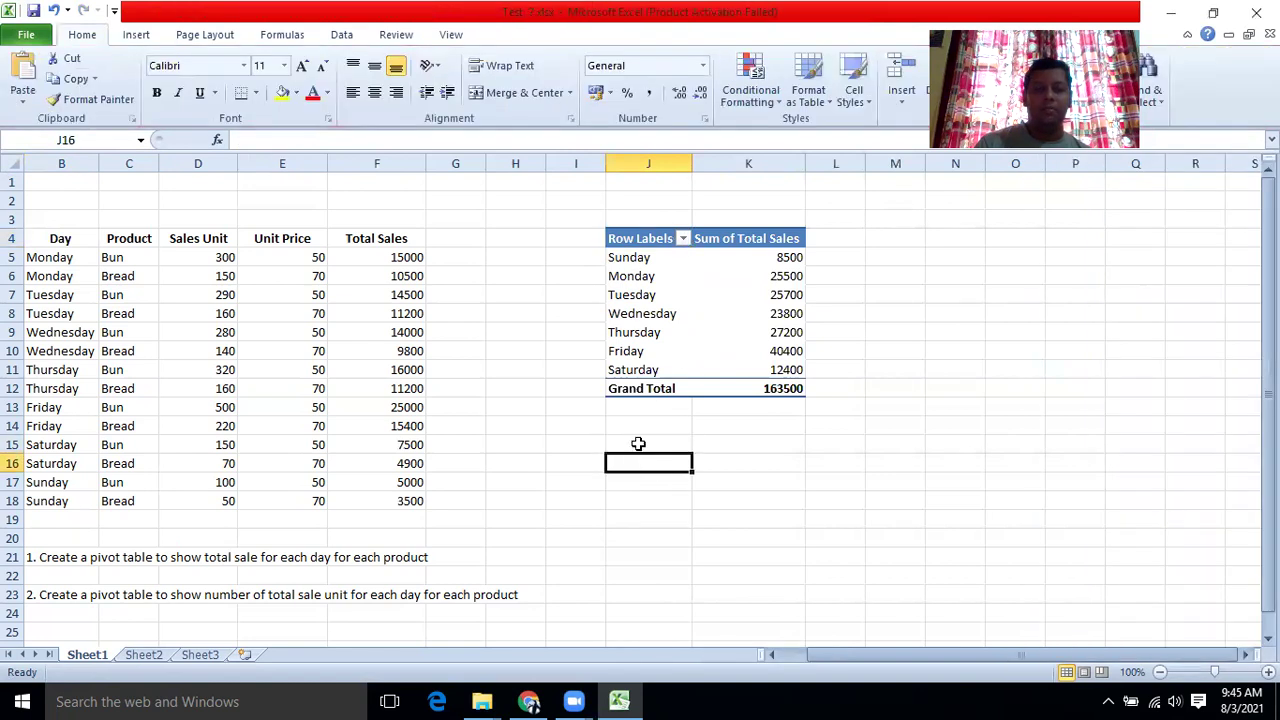
{"action": "left_click", "coordinate": [638, 443]}
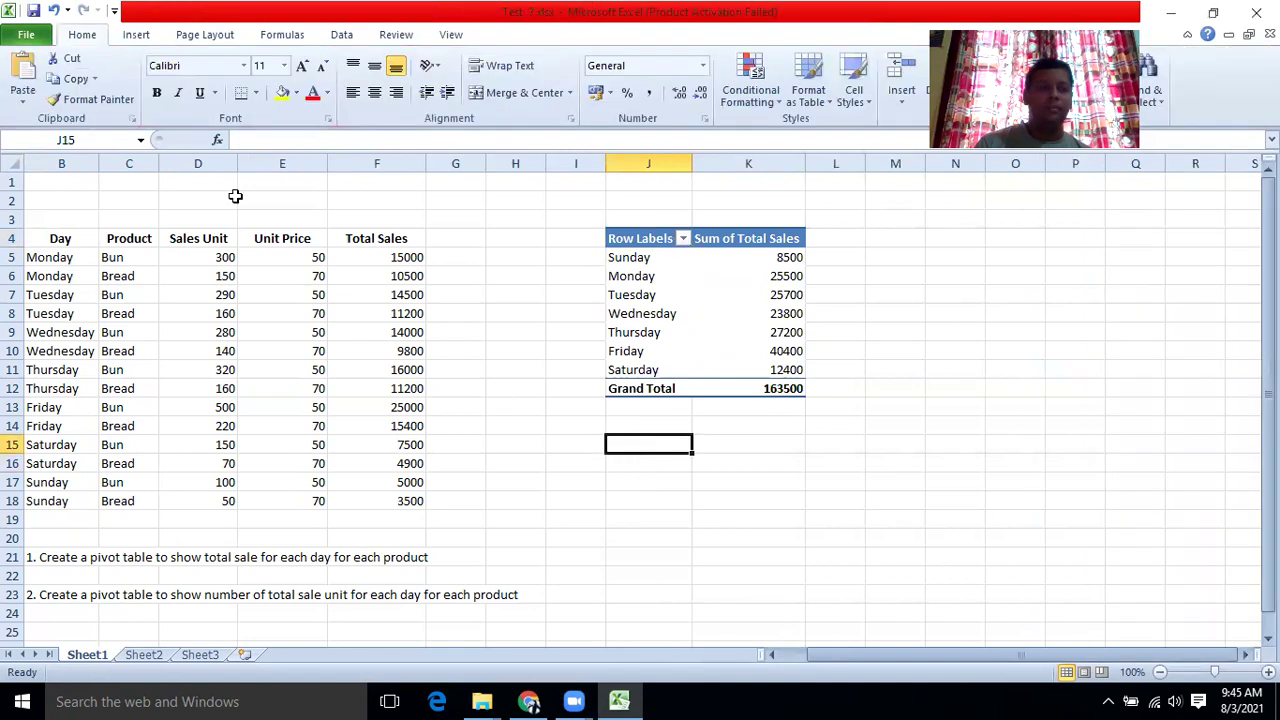
{"action": "left_click", "coordinate": [128, 34]}
{"action": "left_click", "coordinate": [30, 92]}
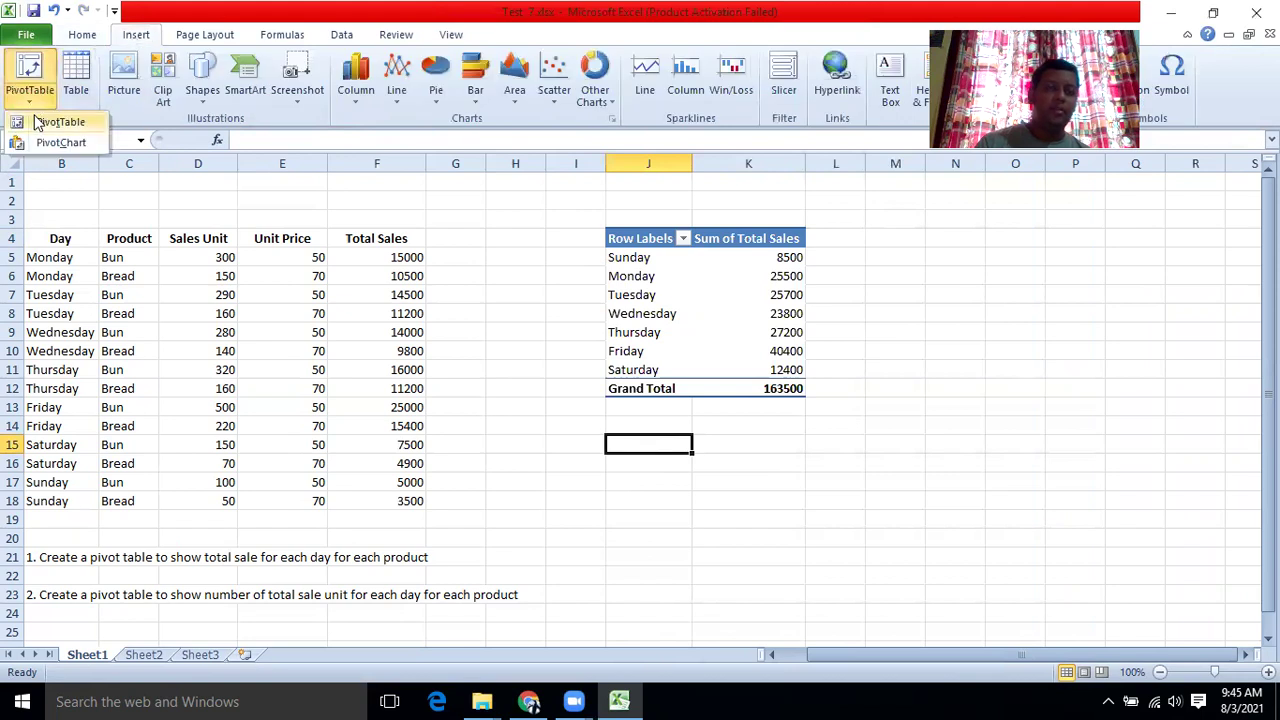
{"action": "left_click", "coordinate": [36, 121]}
{"action": "left_click", "coordinate": [928, 232]}
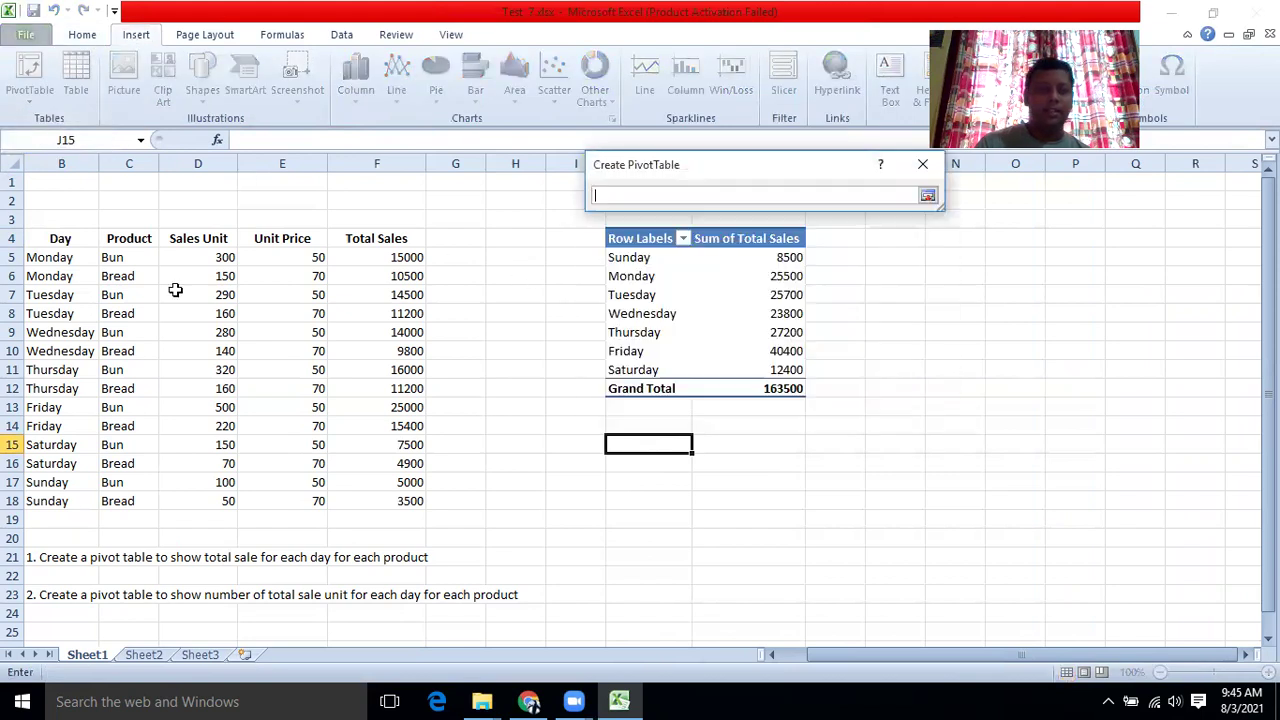
{"action": "left_click_drag", "start_coordinate": [57, 238], "coordinate": [409, 486]}
{"action": "left_click", "coordinate": [928, 195]}
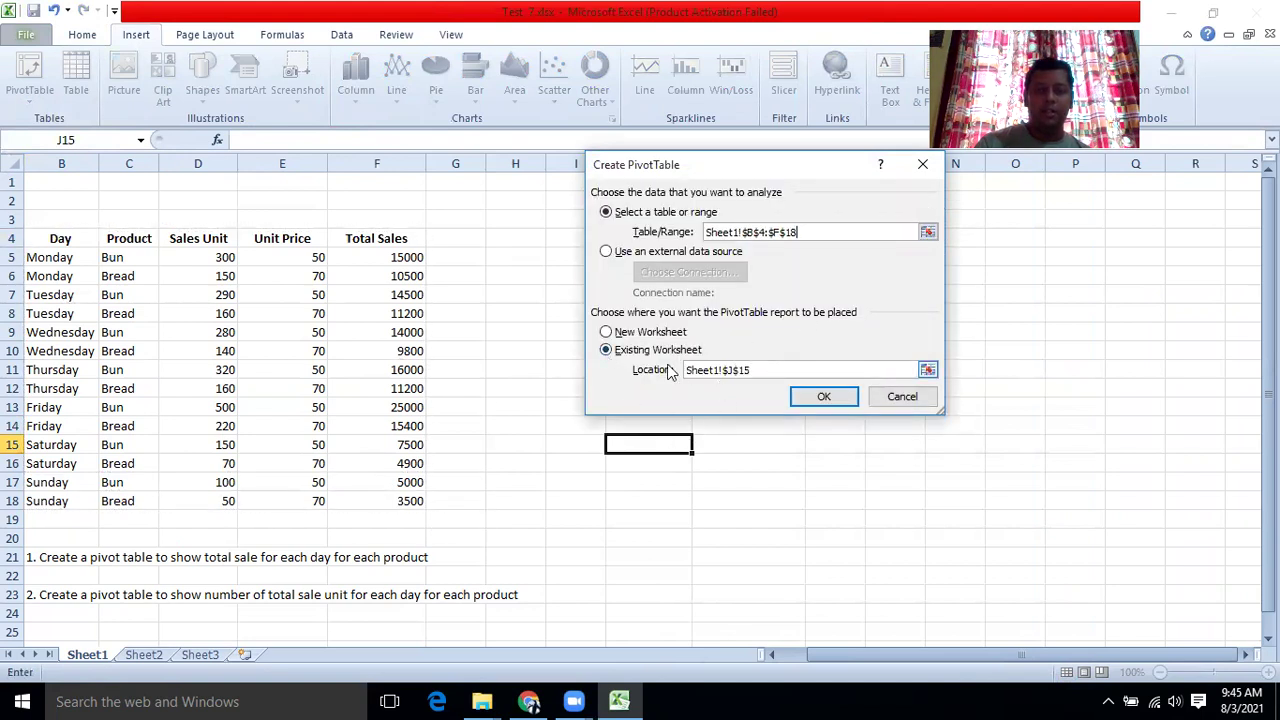
{"action": "left_click", "coordinate": [928, 370]}
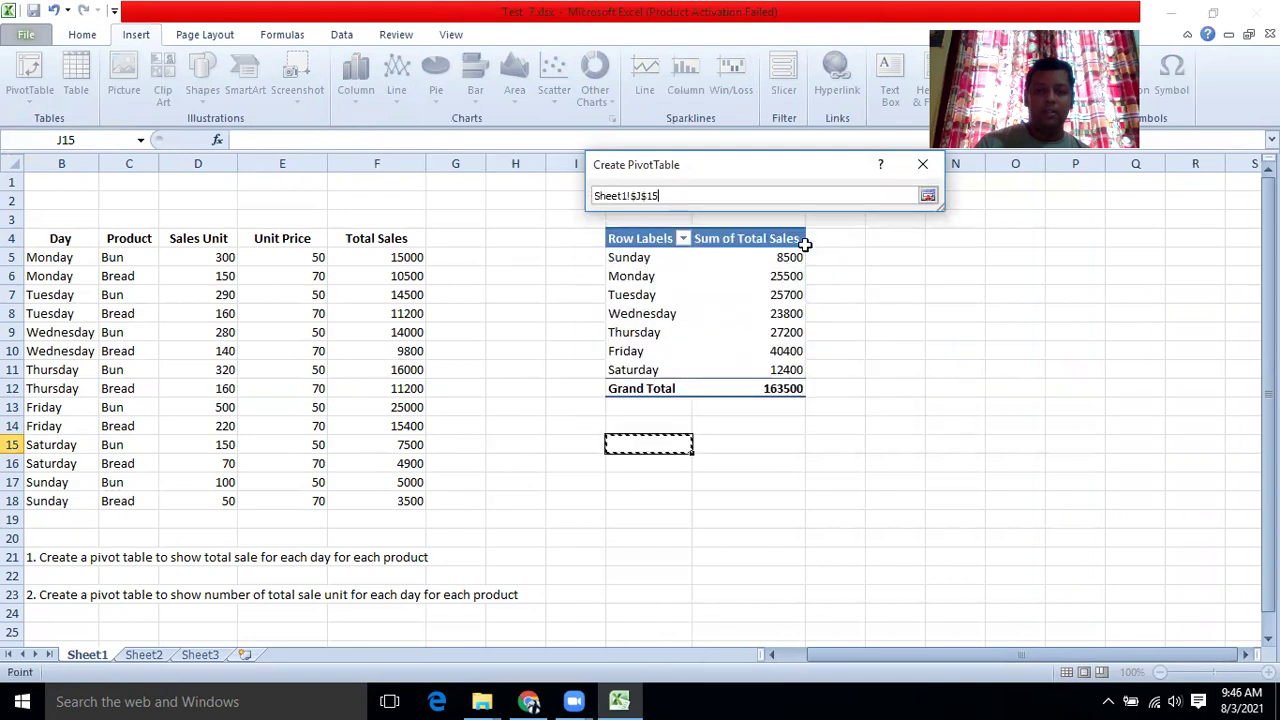
{"action": "left_click", "coordinate": [928, 195]}
{"action": "left_click", "coordinate": [828, 398]}
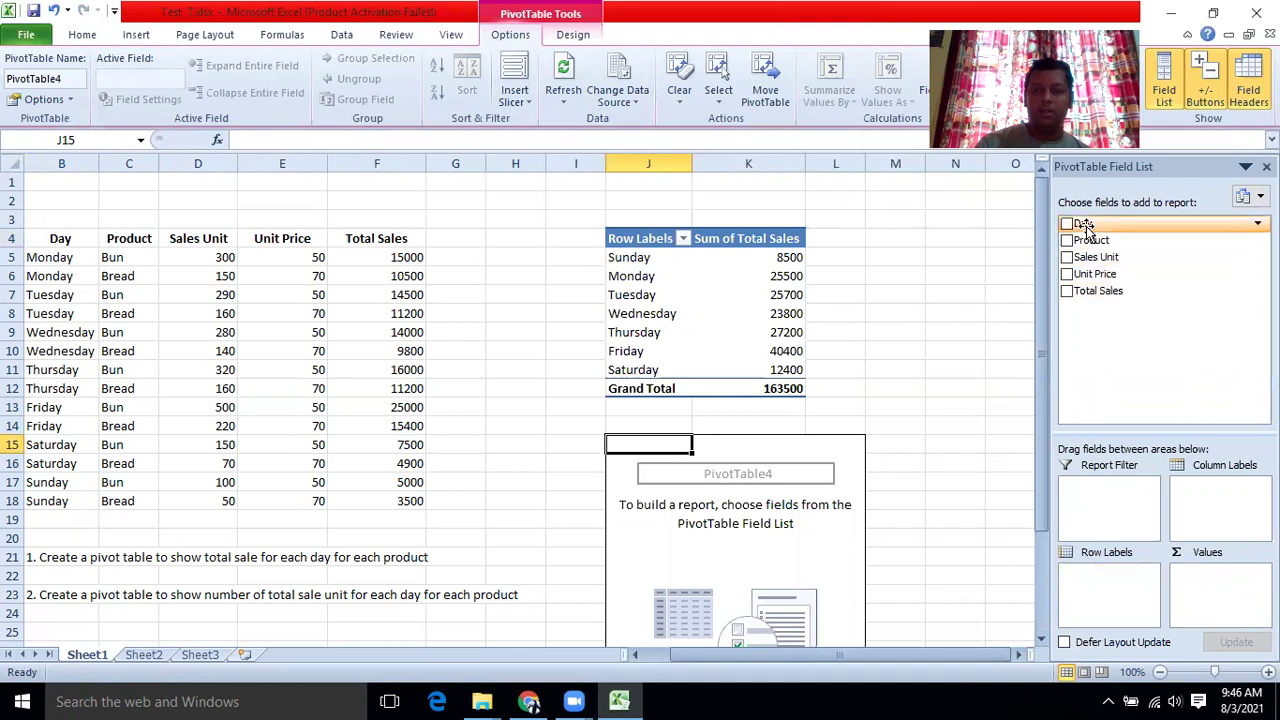
- Set Day as column labels and the sum of Sales Unit as values, and compare with Sunday's source rows
{"action": "left_click_drag", "start_coordinate": [1083, 225], "coordinate": [1209, 488]}
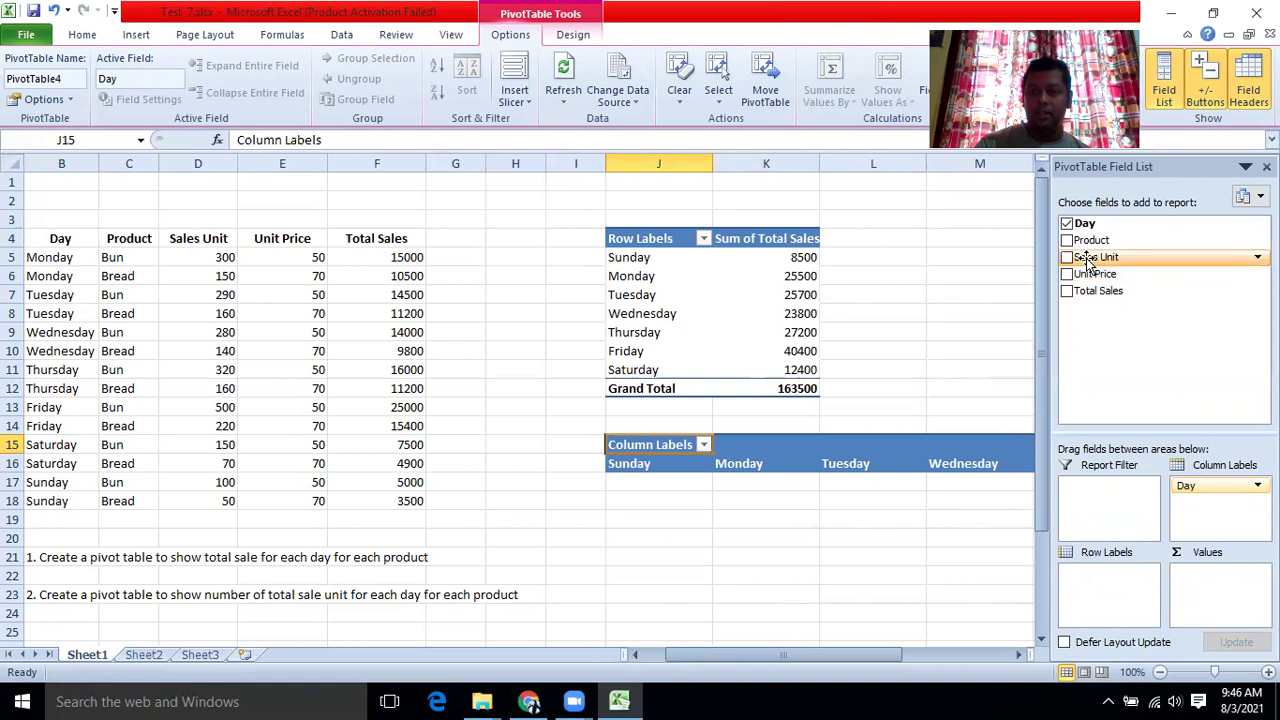
{"action": "left_click_drag", "start_coordinate": [1090, 262], "coordinate": [1205, 588]}
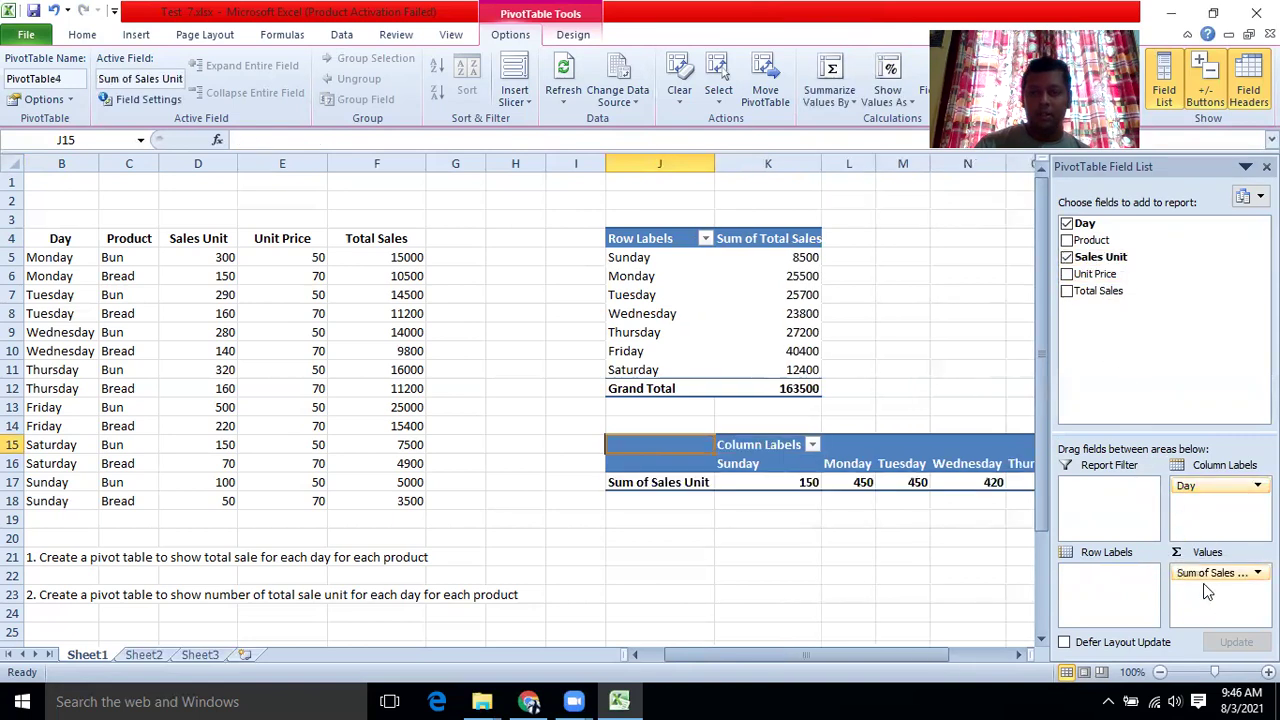
{"action": "left_click", "coordinate": [224, 480]}
{"action": "left_click", "coordinate": [220, 500]}
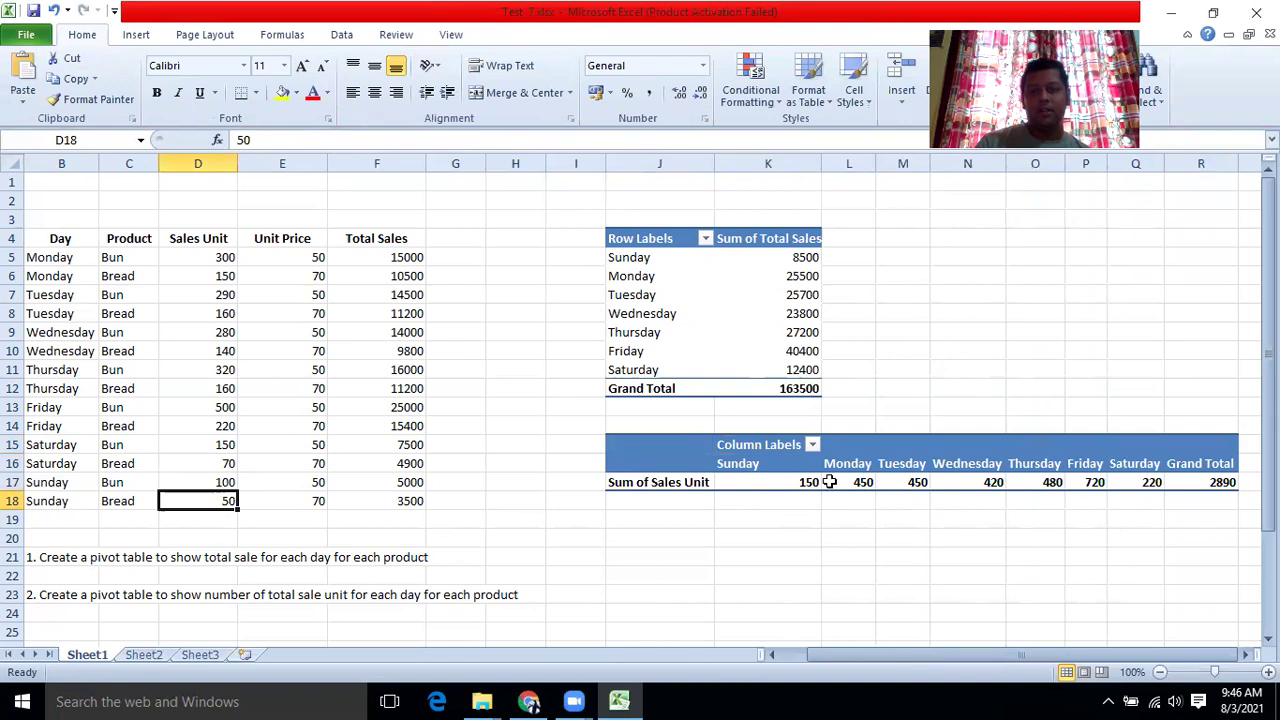
{"action": "mouse_move", "coordinate": [1118, 486]}
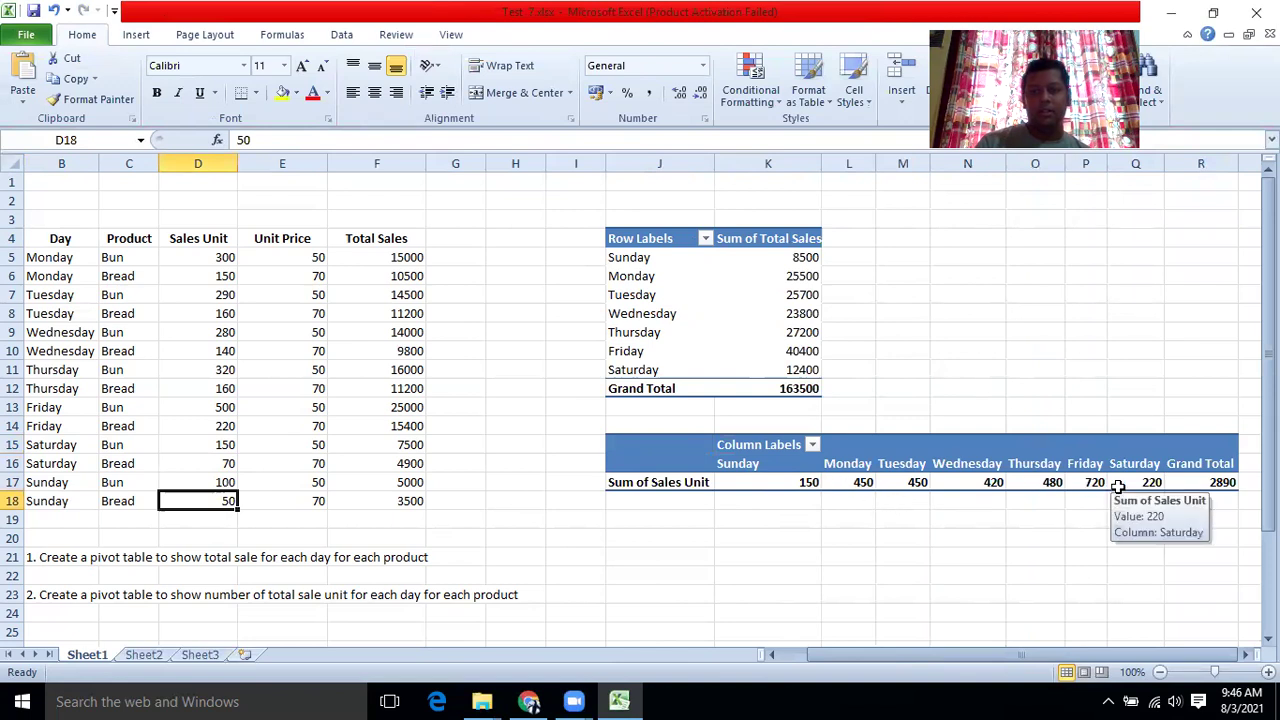
- Rearrange the second pivot table with Day as row labels and Product as column labels
{"action": "left_click", "coordinate": [1030, 441]}
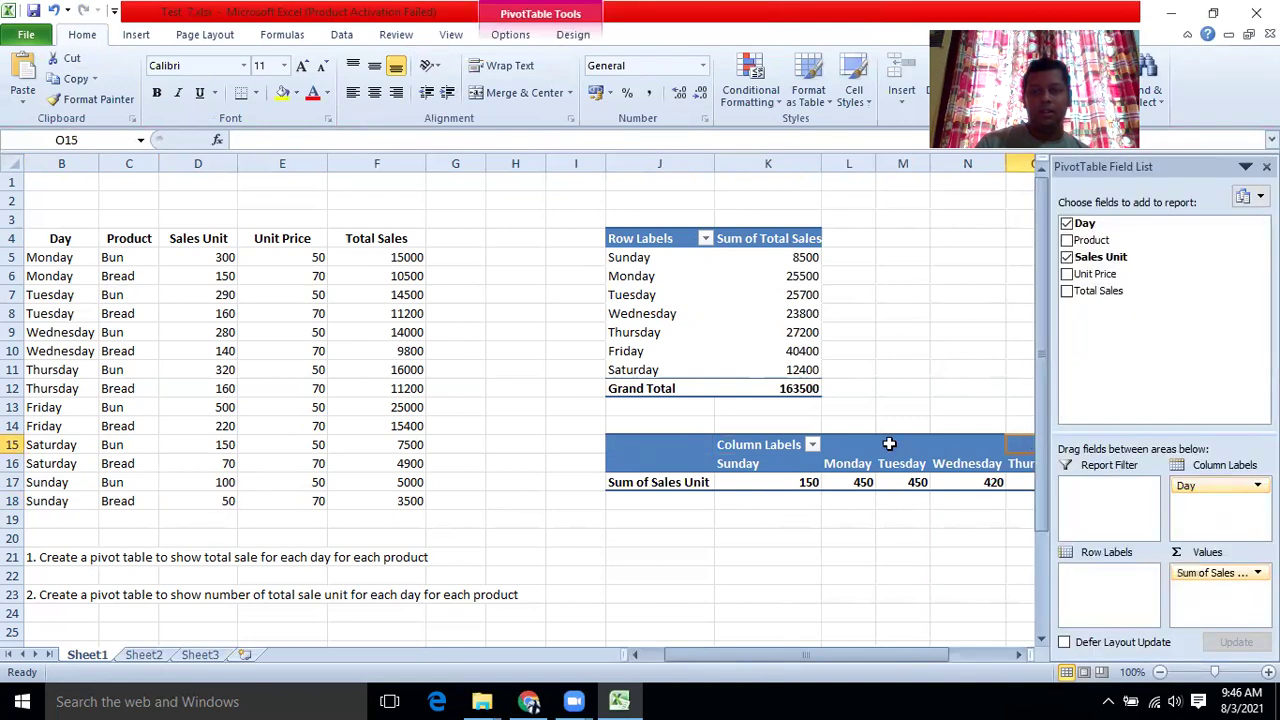
{"action": "left_click", "coordinate": [683, 444]}
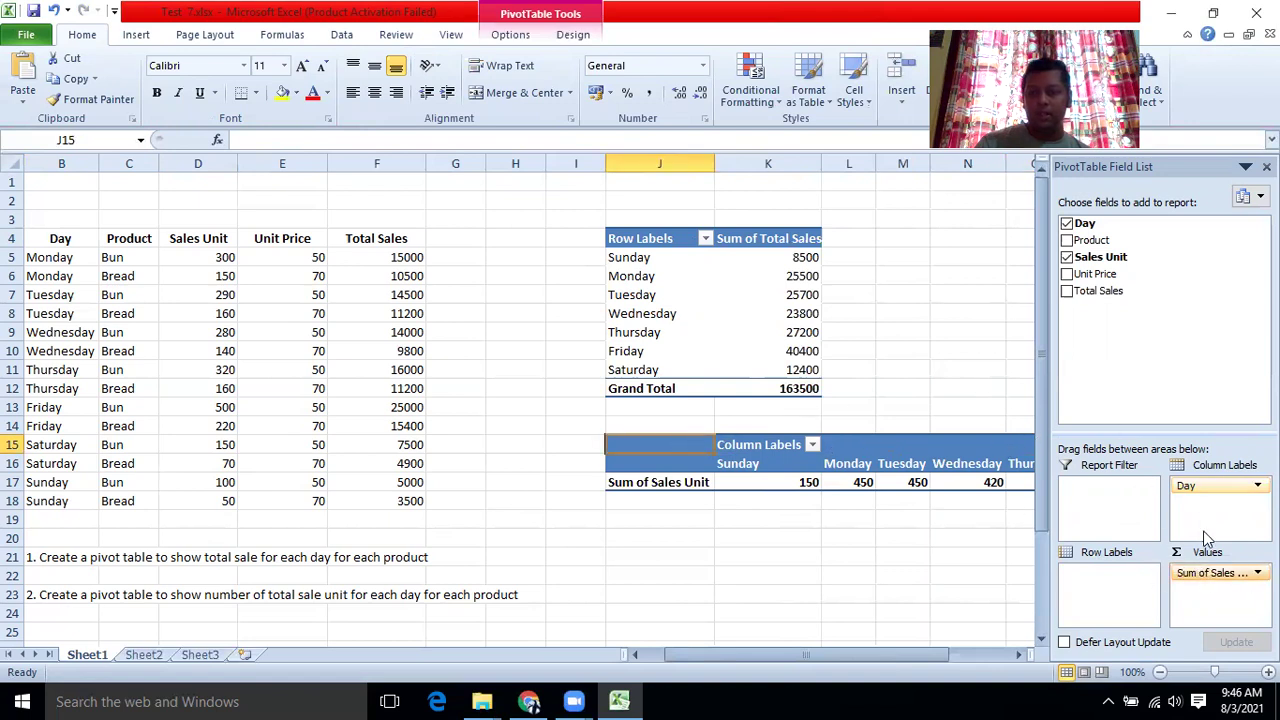
{"action": "left_click_drag", "start_coordinate": [1195, 486], "coordinate": [1120, 600]}
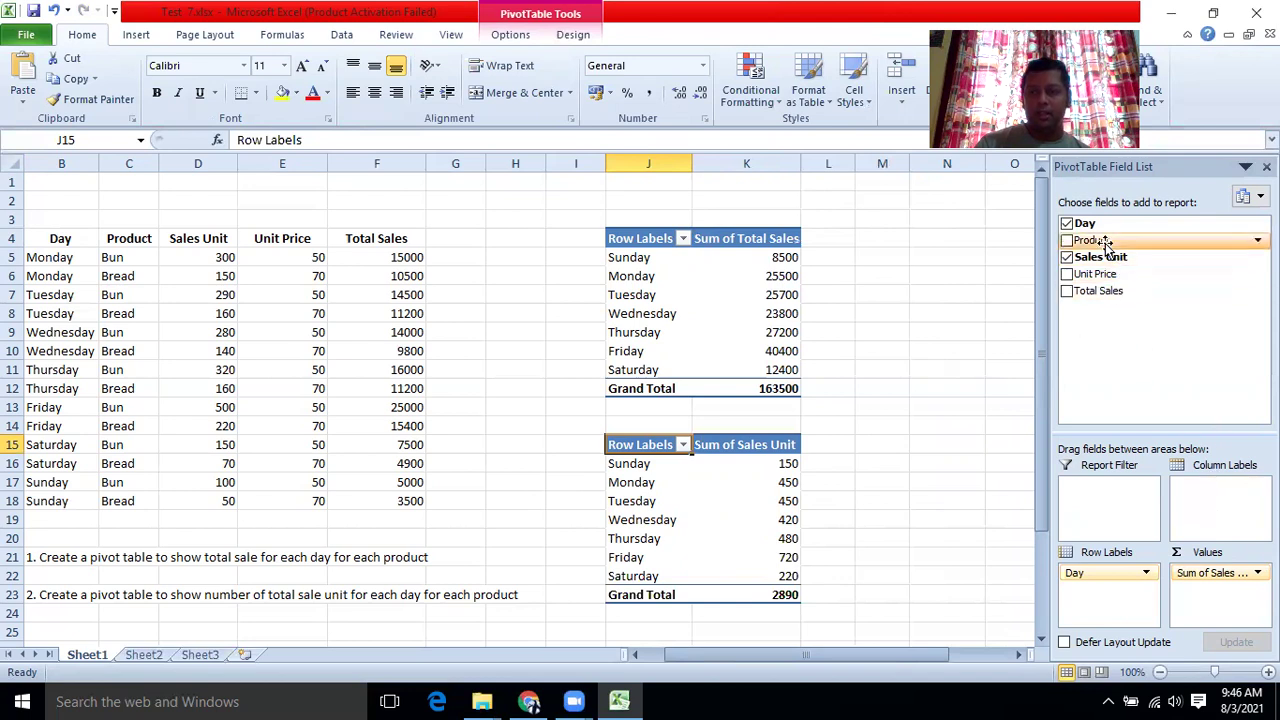
{"action": "left_click_drag", "start_coordinate": [1100, 241], "coordinate": [1218, 509]}
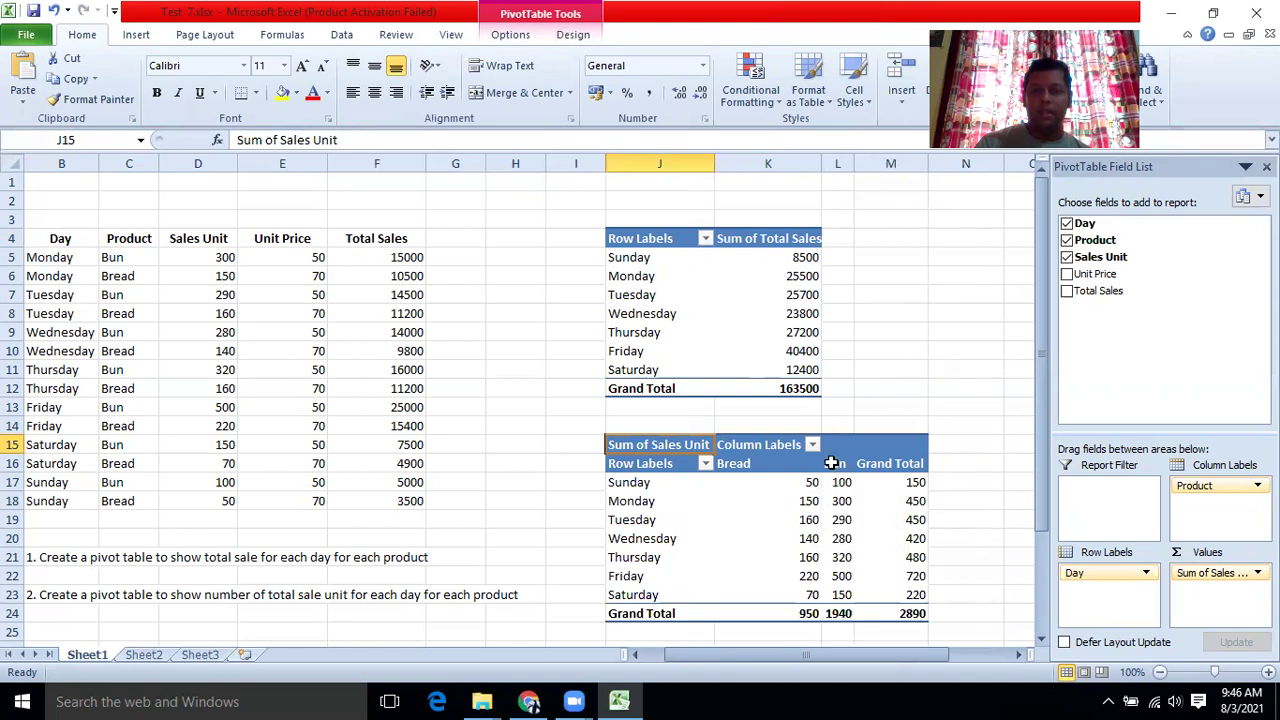
{"action": "mouse_move", "coordinate": [920, 473]}
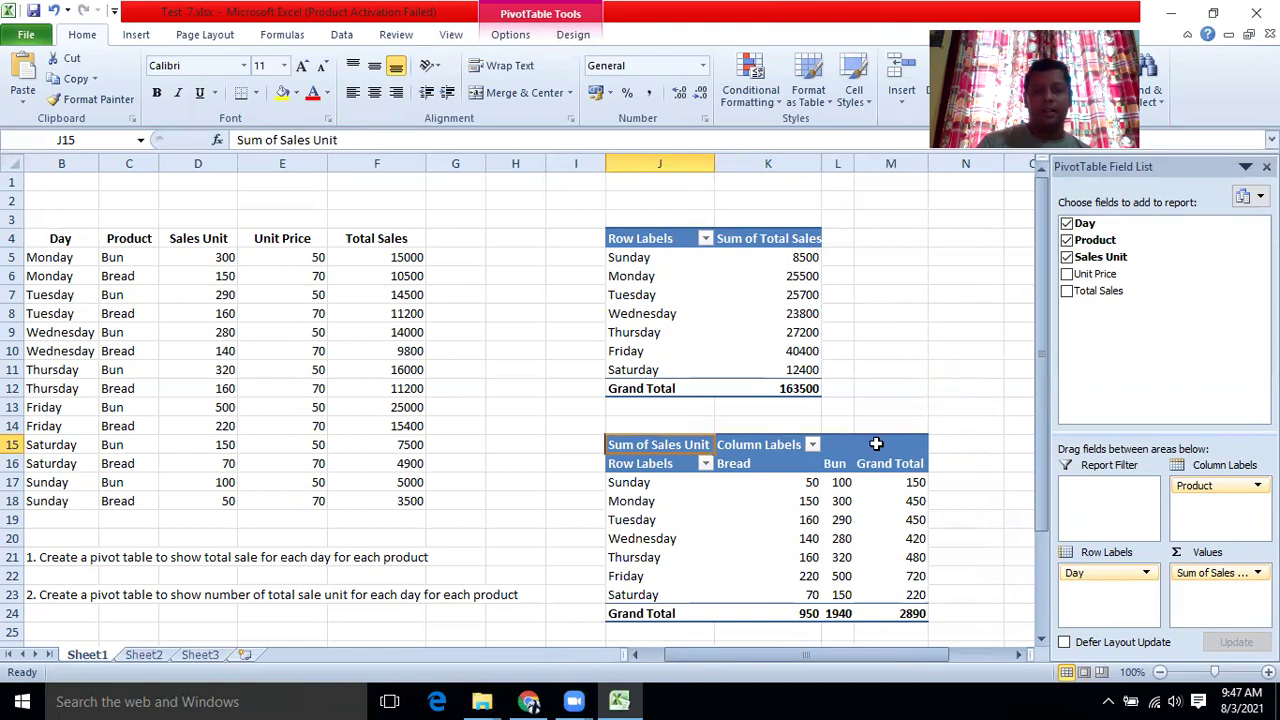
{"action": "scroll", "coordinate": [874, 364], "scroll_direction": "down", "scroll_amount": 1}
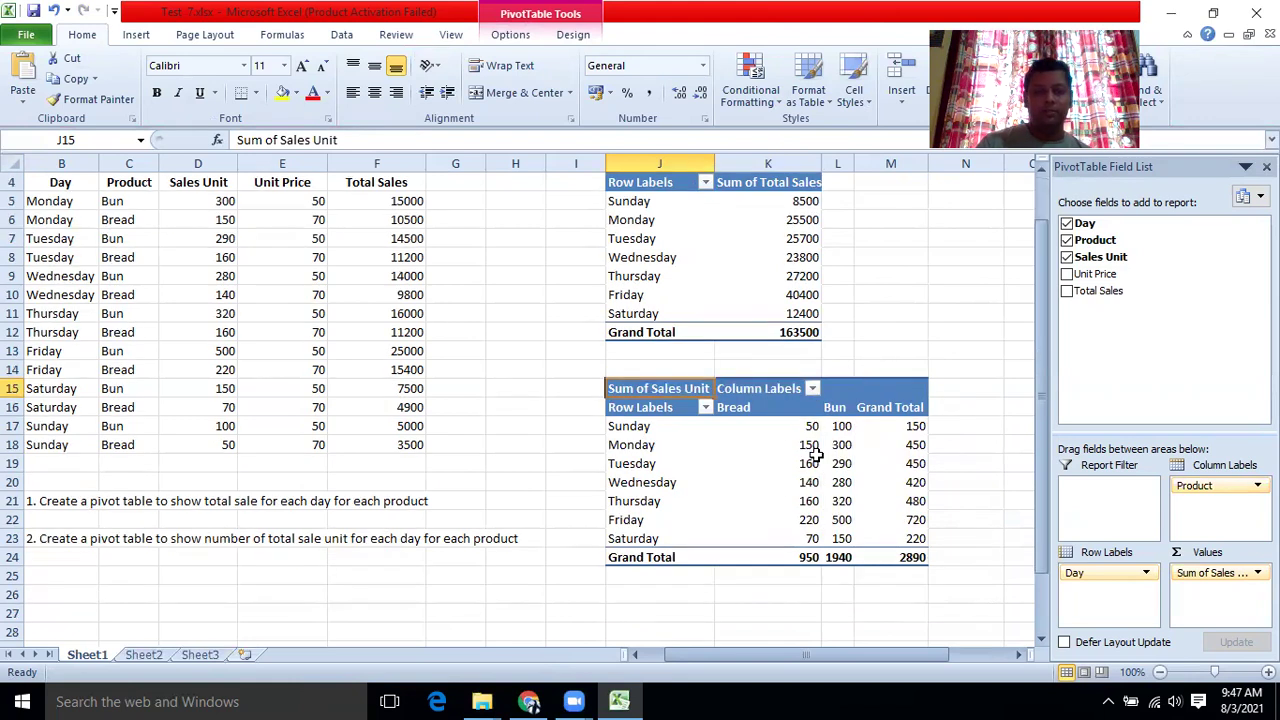
{"action": "left_click", "coordinate": [705, 408]}
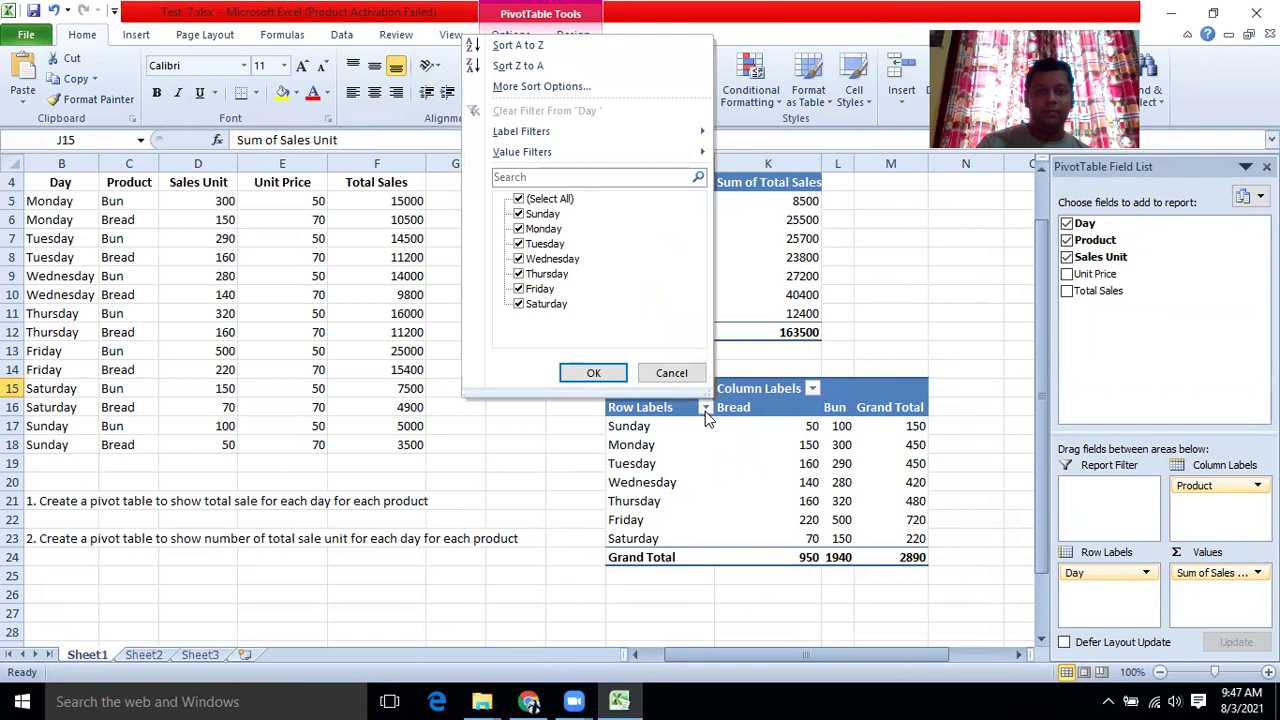
{"action": "left_click", "coordinate": [705, 409]}
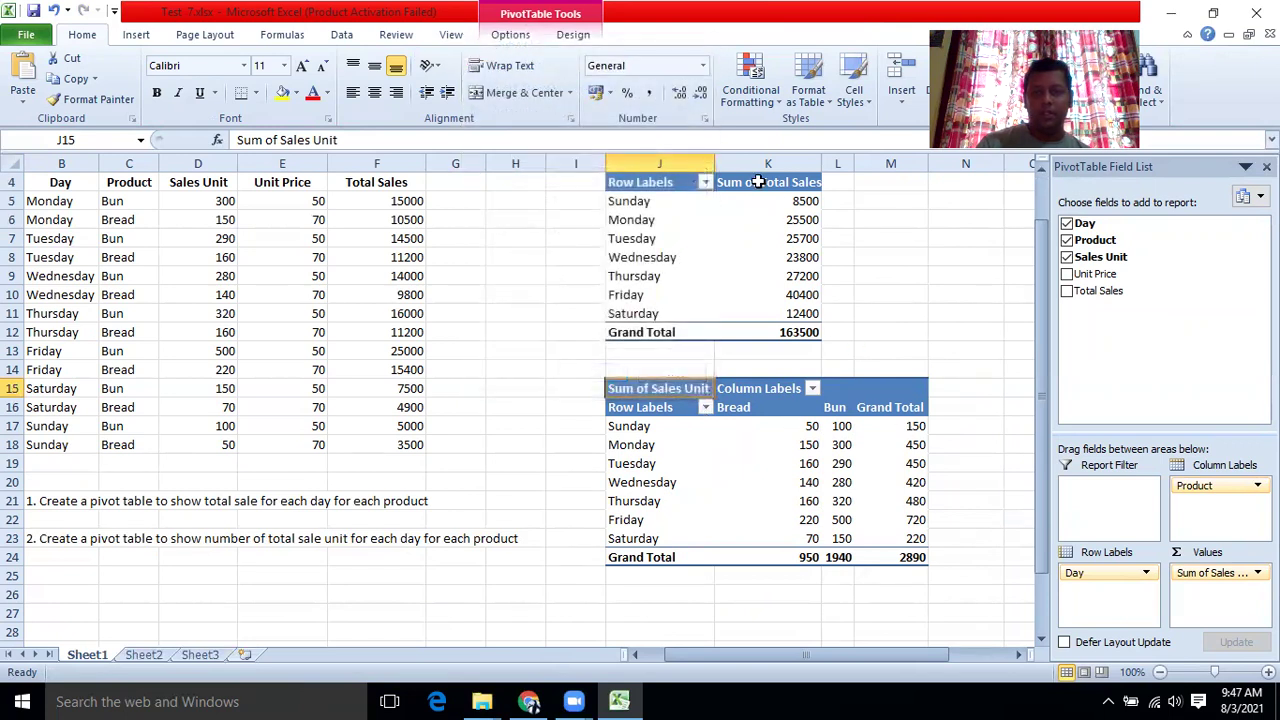
{"action": "scroll", "coordinate": [752, 271], "scroll_direction": "up", "scroll_amount": 1}
{"action": "left_click", "coordinate": [740, 238]}
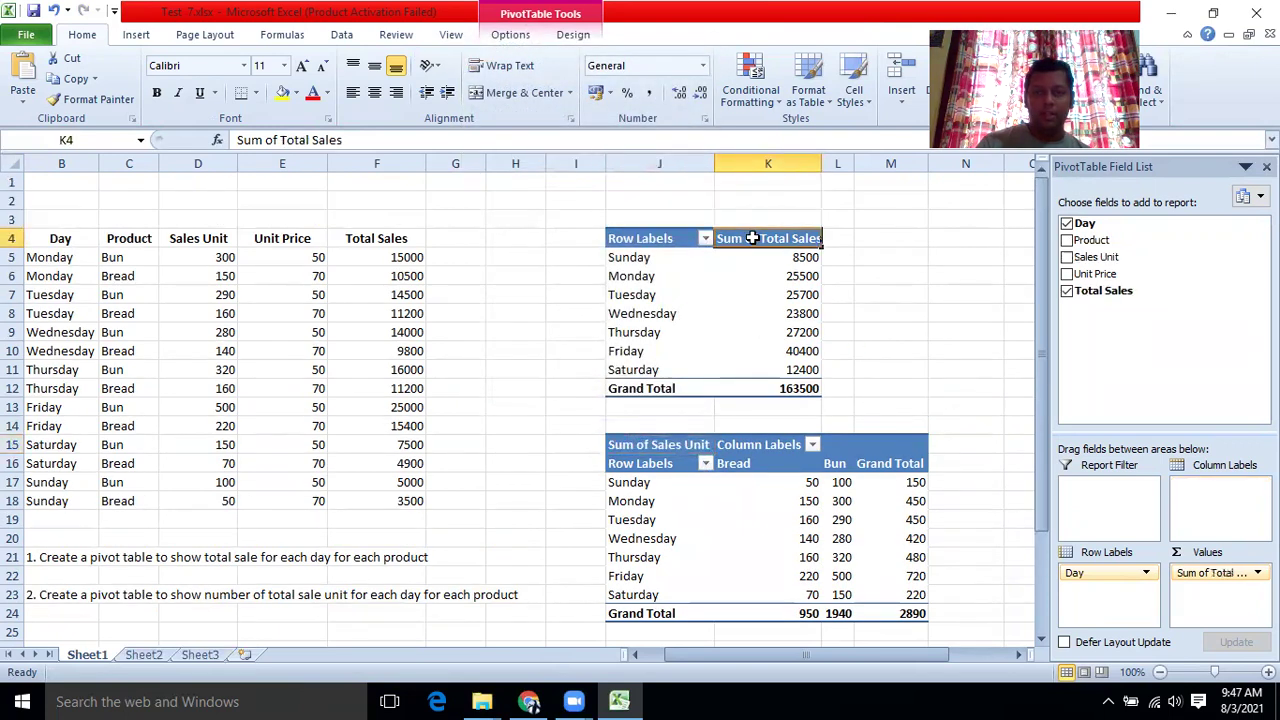
{"action": "left_click", "coordinate": [646, 237]}
{"action": "left_click", "coordinate": [748, 231]}
{"action": "key", "text": "ctrl+c"}
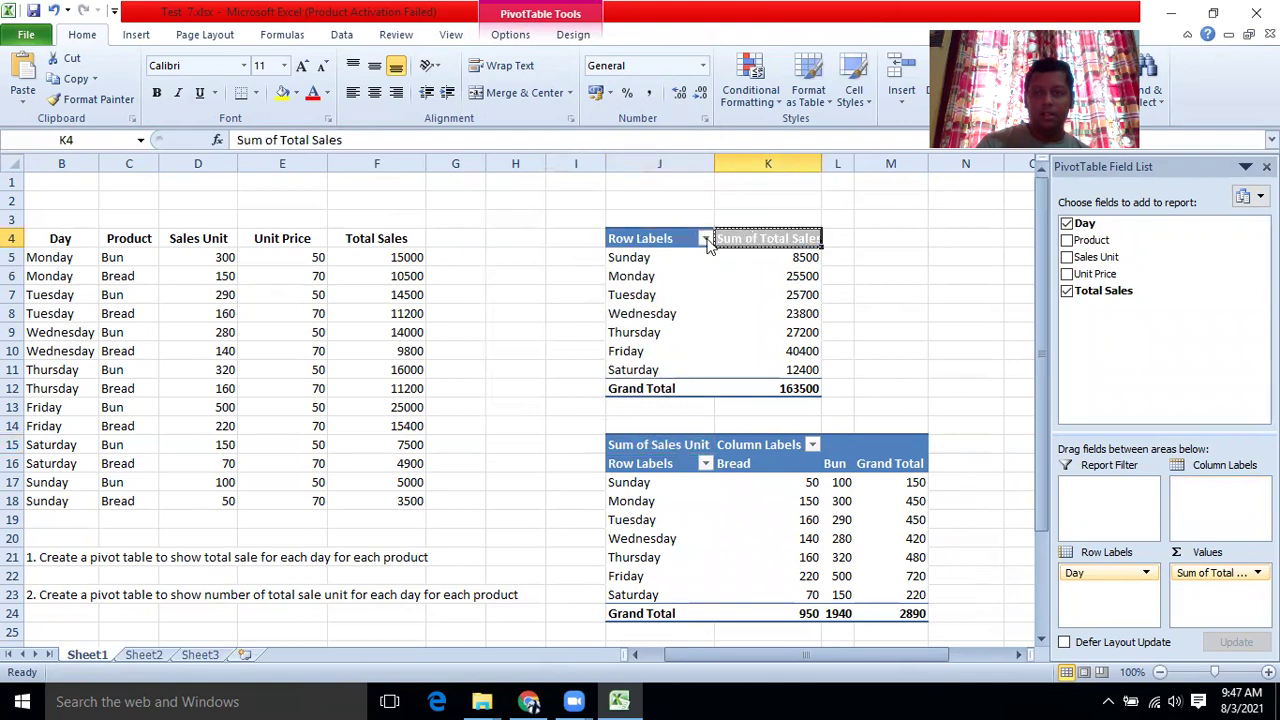
- Try to add Product as a second row label in the Total Sales pivot table
{"action": "left_click", "coordinate": [655, 238]}
{"action": "left_click", "coordinate": [752, 240]}
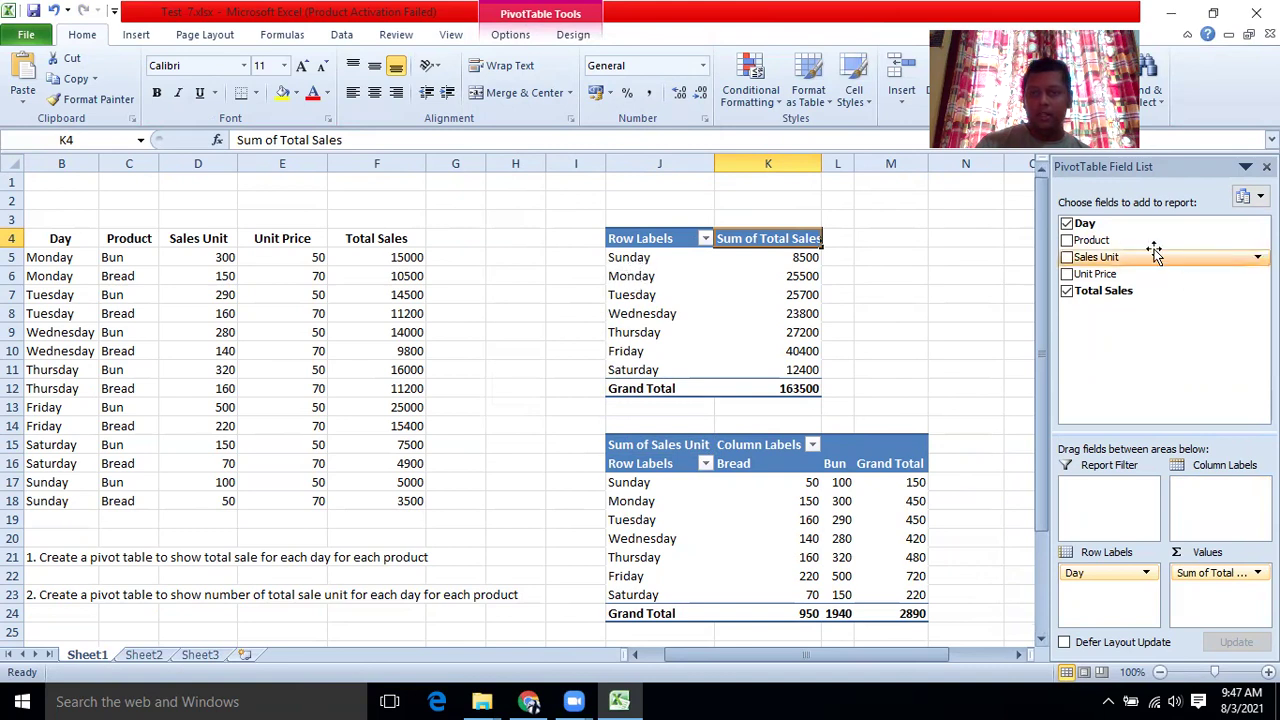
{"action": "left_click_drag", "start_coordinate": [1092, 241], "coordinate": [1096, 597]}
{"action": "left_click", "coordinate": [644, 401]}
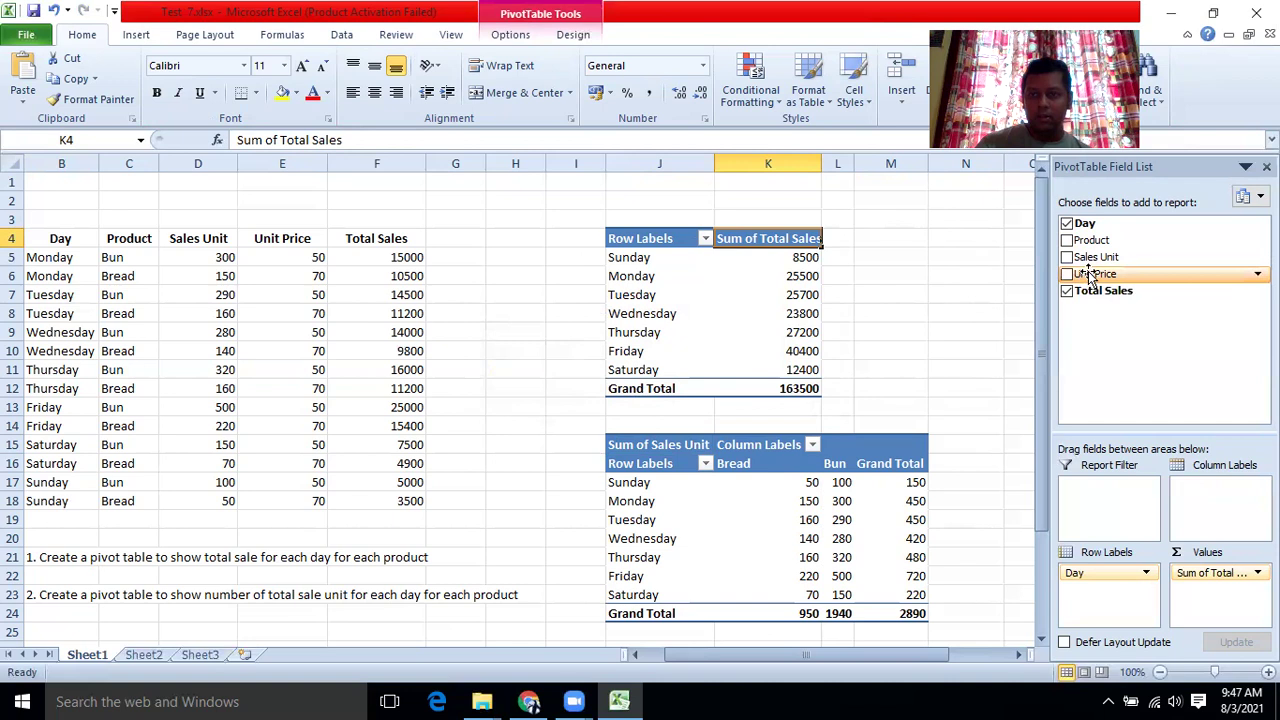
{"action": "left_click_drag", "start_coordinate": [1090, 275], "coordinate": [1105, 598]}
{"action": "left_click", "coordinate": [640, 398]}
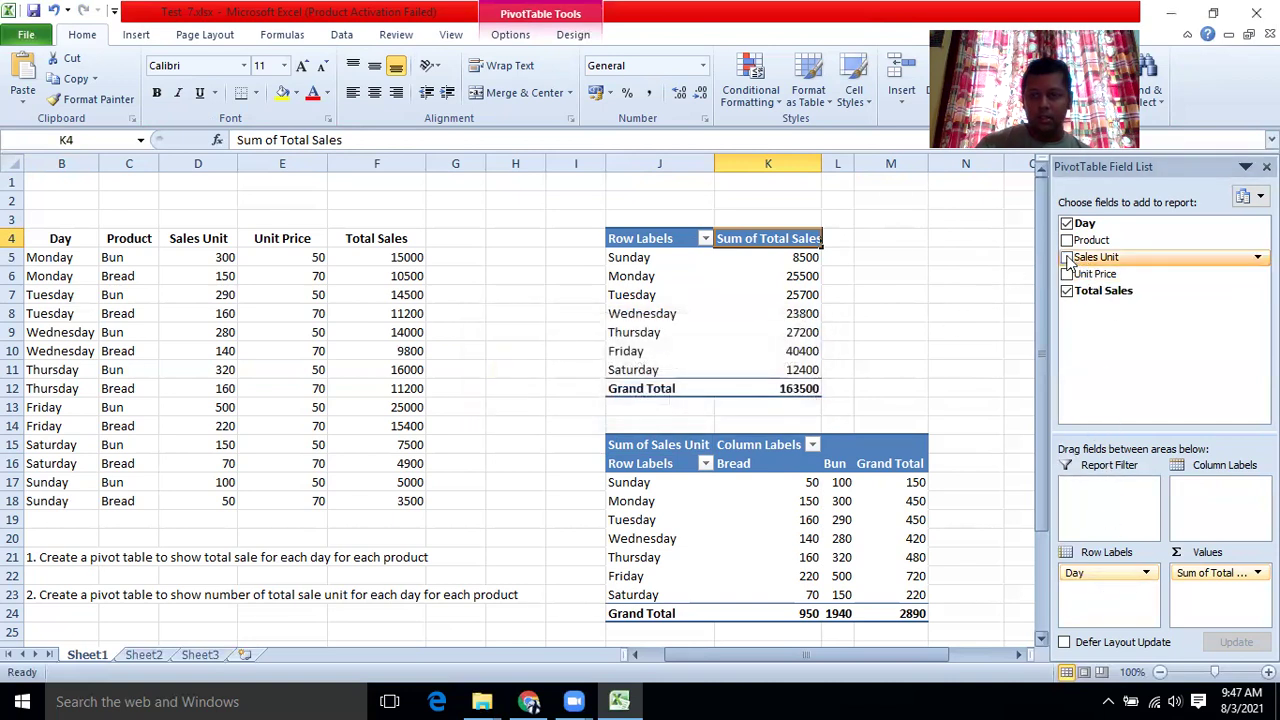
- Add Product as column labels to the Total Sales pivot table and compare Sunday's figures with the source rows
{"action": "left_click_drag", "start_coordinate": [1084, 250], "coordinate": [1202, 504]}
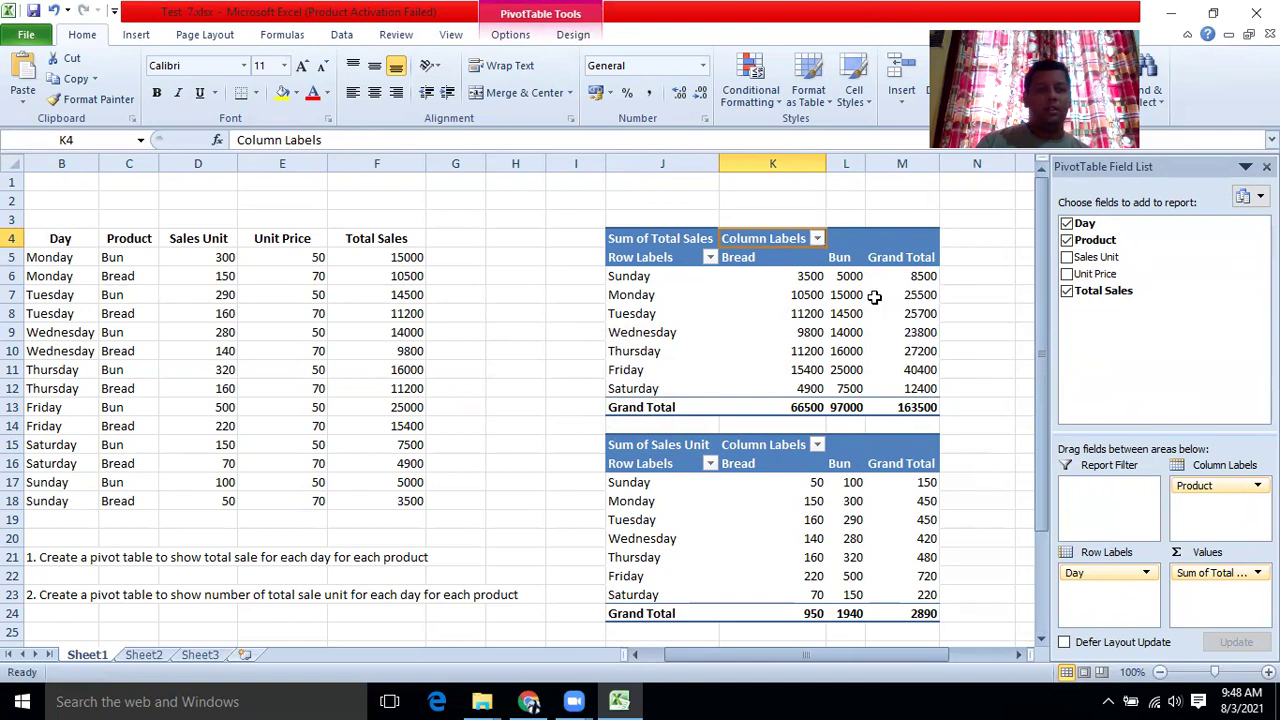
{"action": "mouse_move", "coordinate": [800, 290]}
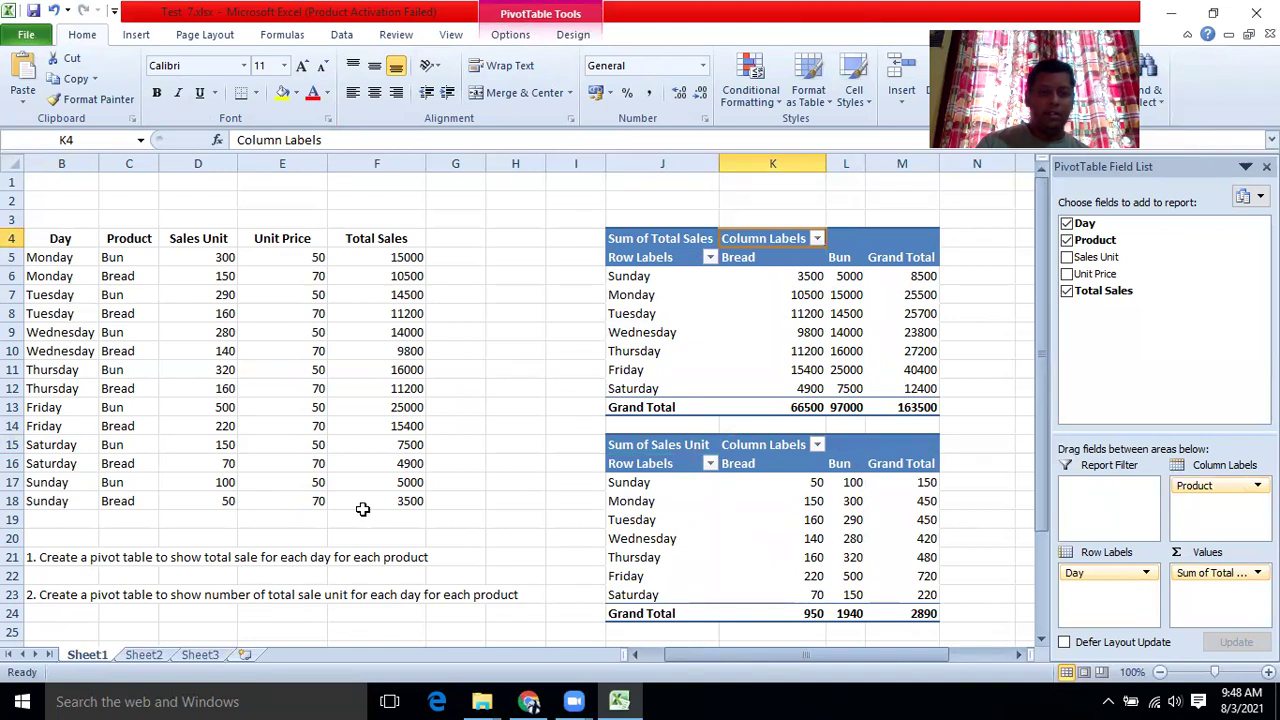
{"action": "left_click", "coordinate": [413, 507]}
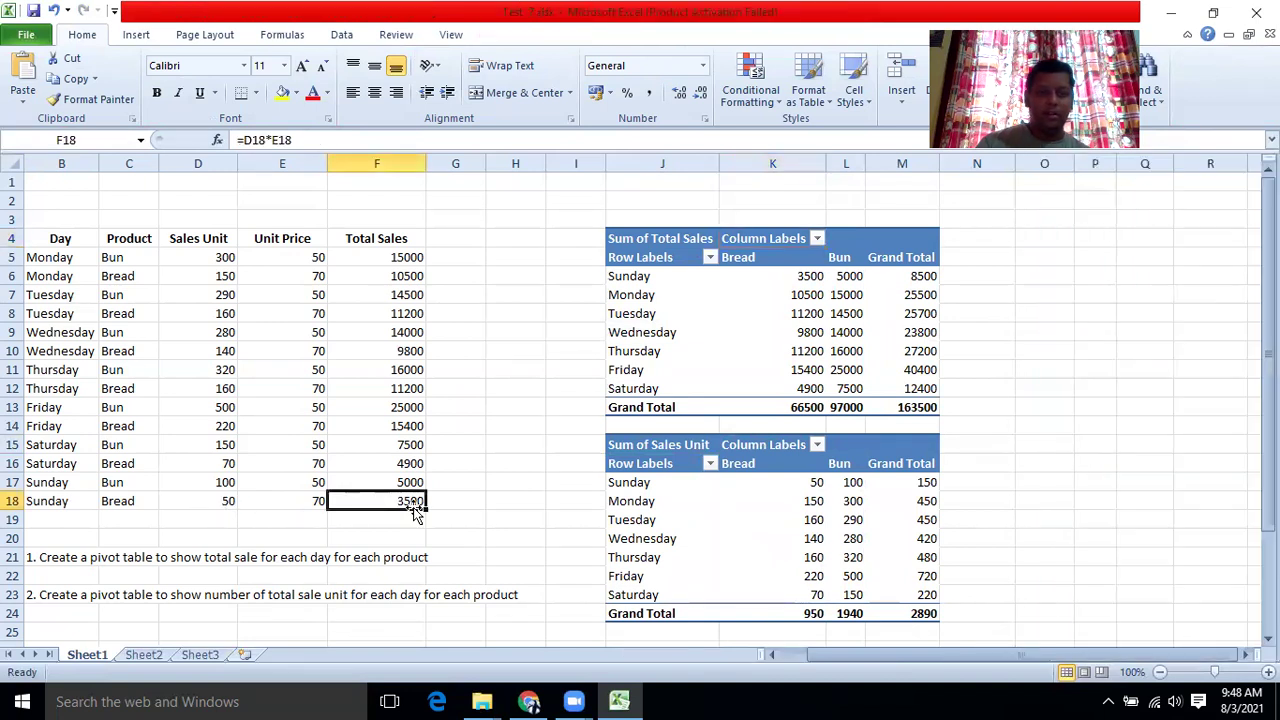
{"action": "left_click", "coordinate": [408, 482]}
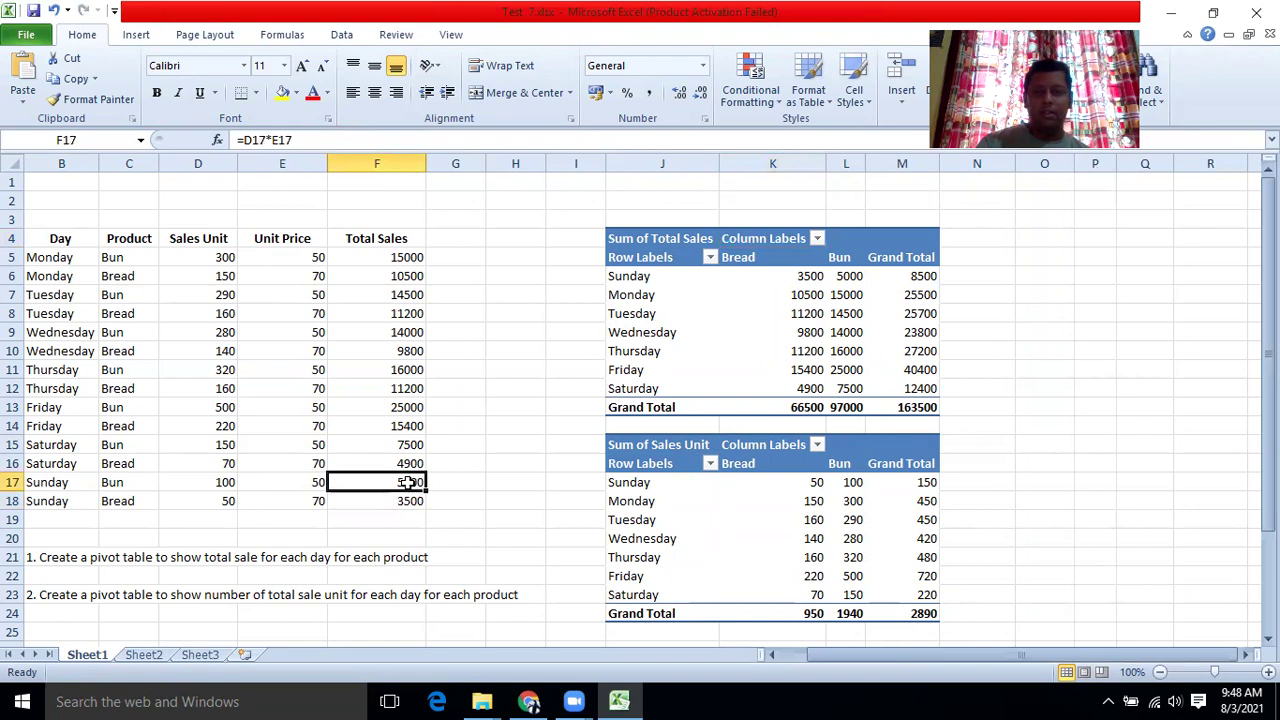
{"action": "left_click", "coordinate": [930, 276]}
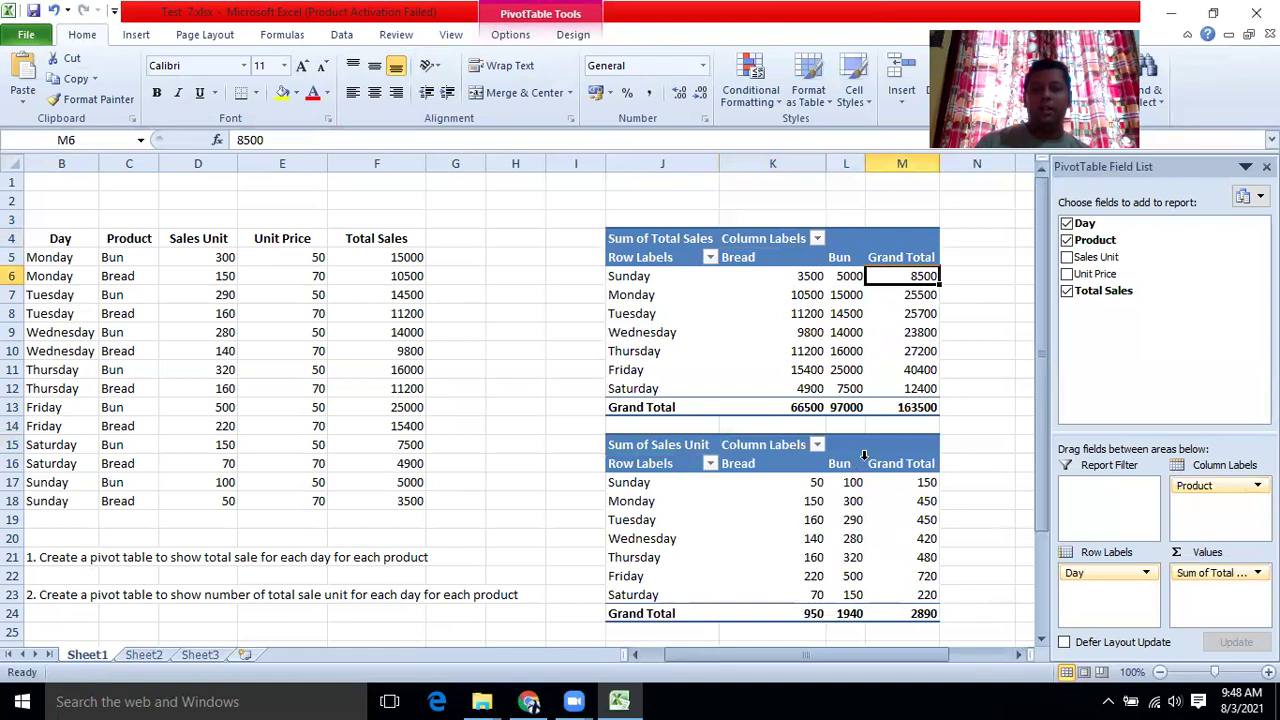
{"action": "mouse_move", "coordinate": [852, 519]}
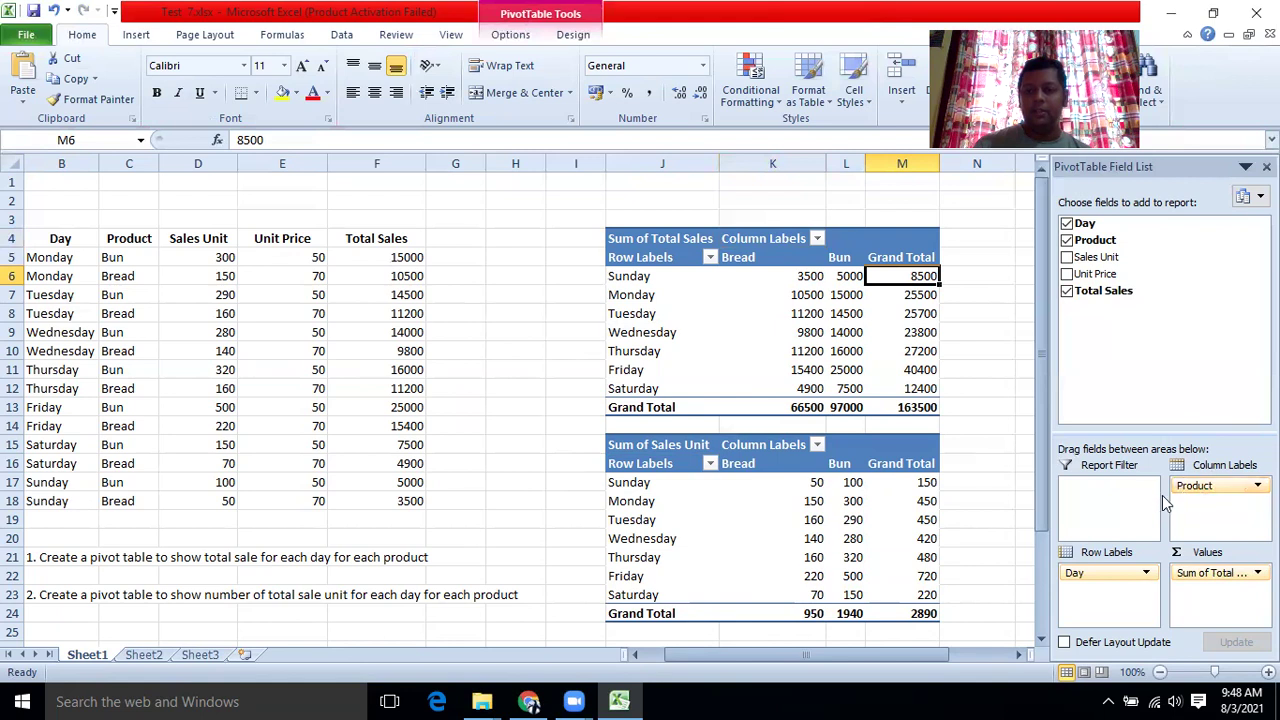
- Move Product from column labels to row labels below Day in the Sales Unit pivot table
{"action": "left_click", "coordinate": [664, 446]}
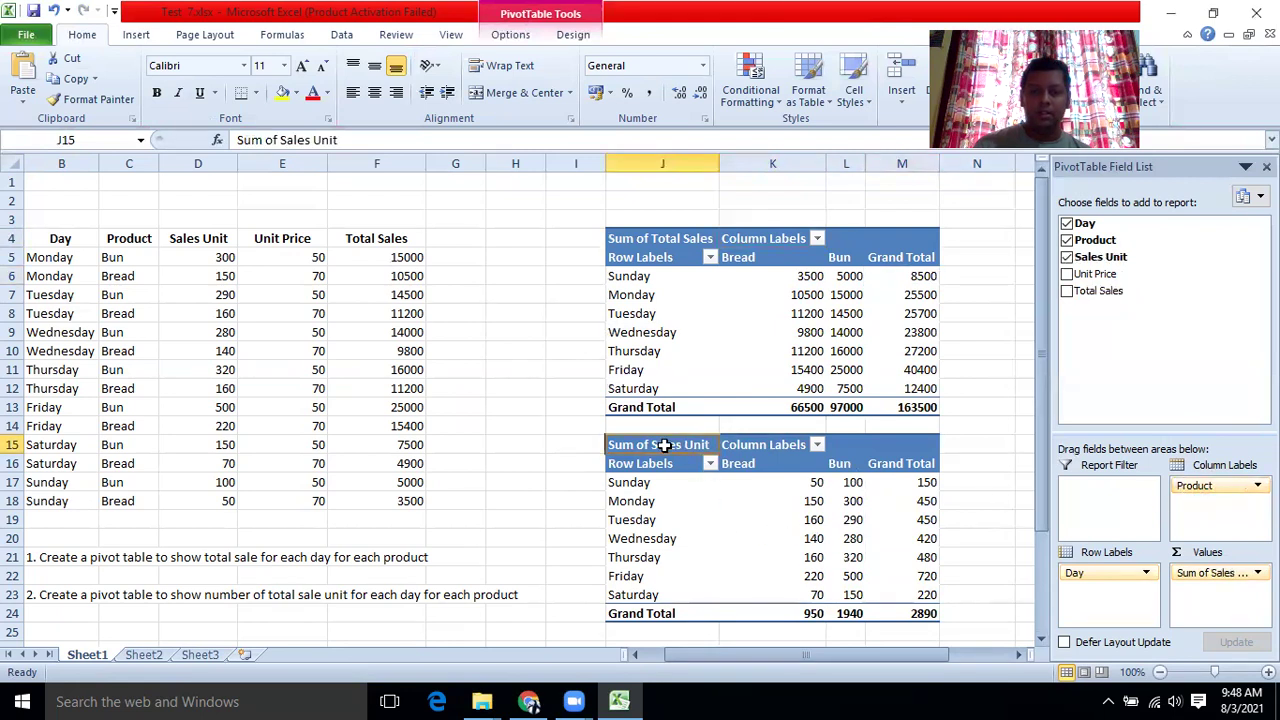
{"action": "left_click", "coordinate": [658, 465]}
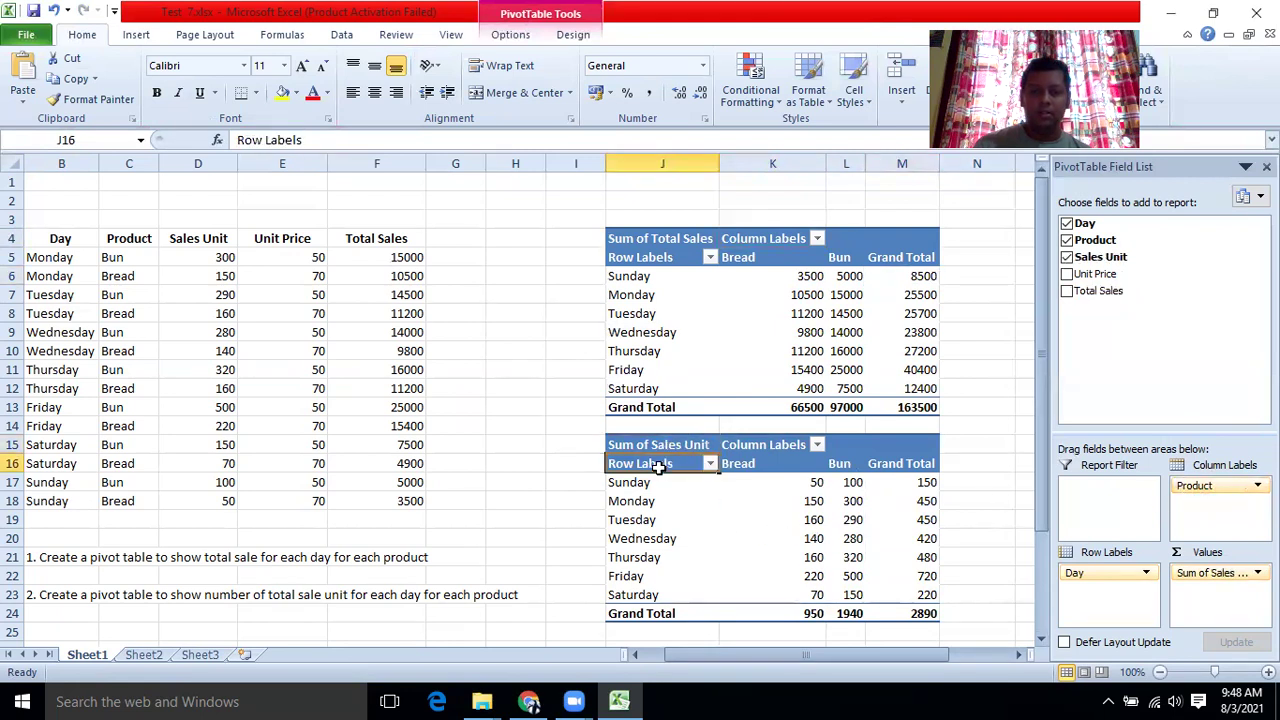
{"action": "left_click", "coordinate": [640, 444]}
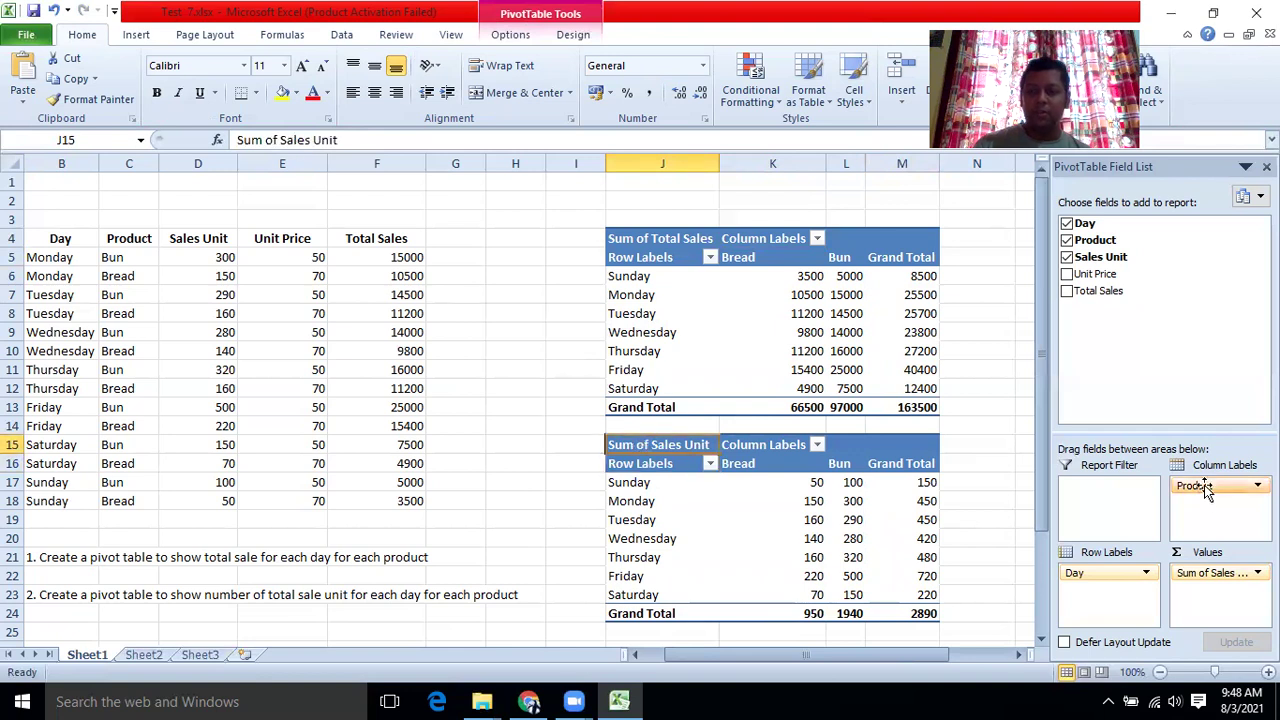
{"action": "left_click_drag", "start_coordinate": [1200, 487], "coordinate": [1110, 592]}
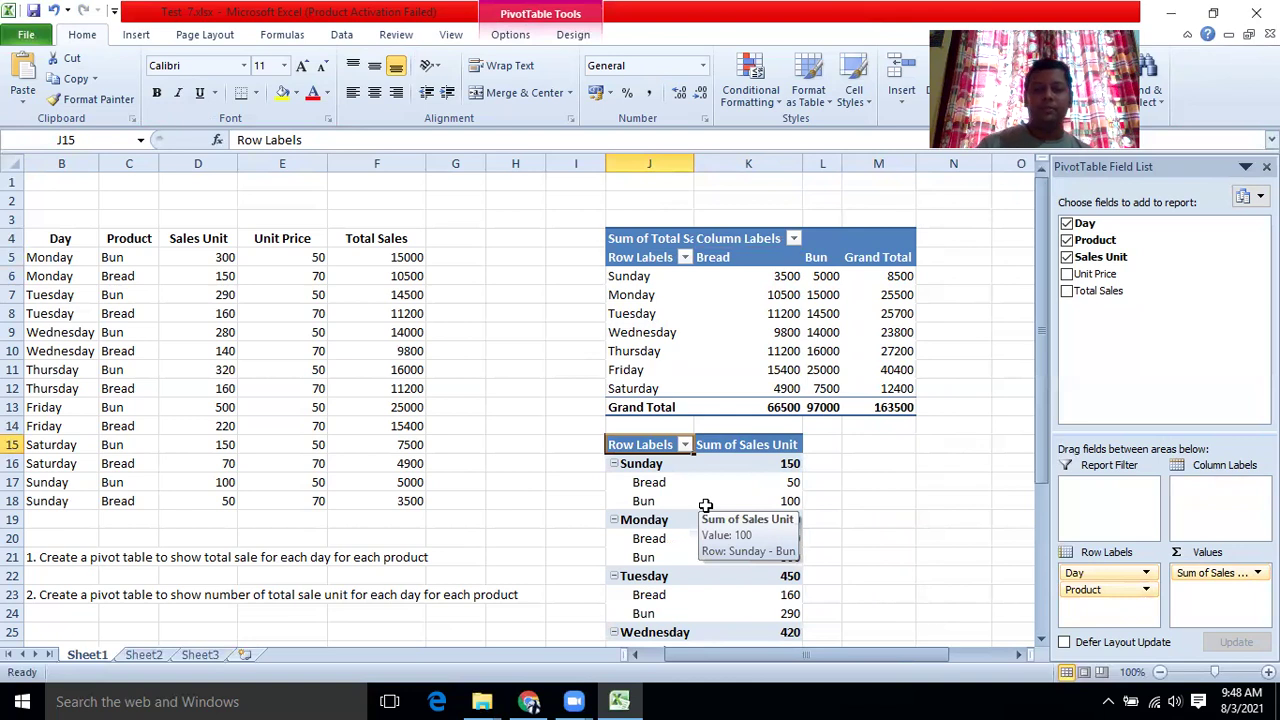
{"action": "scroll", "coordinate": [680, 380], "scroll_direction": "down", "scroll_amount": 4}
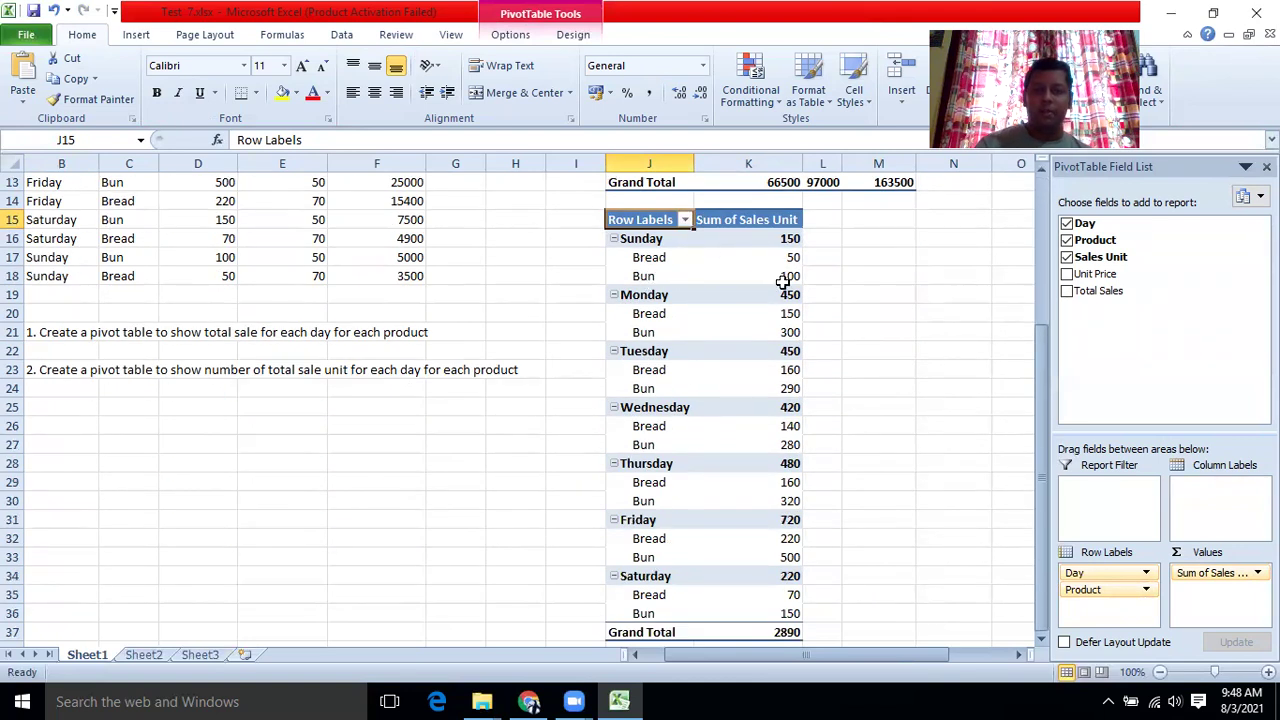
- Switch Product in the Sales Unit pivot table to column labels and back to row labels below Day
{"action": "left_click_drag", "start_coordinate": [1088, 590], "coordinate": [1196, 513]}
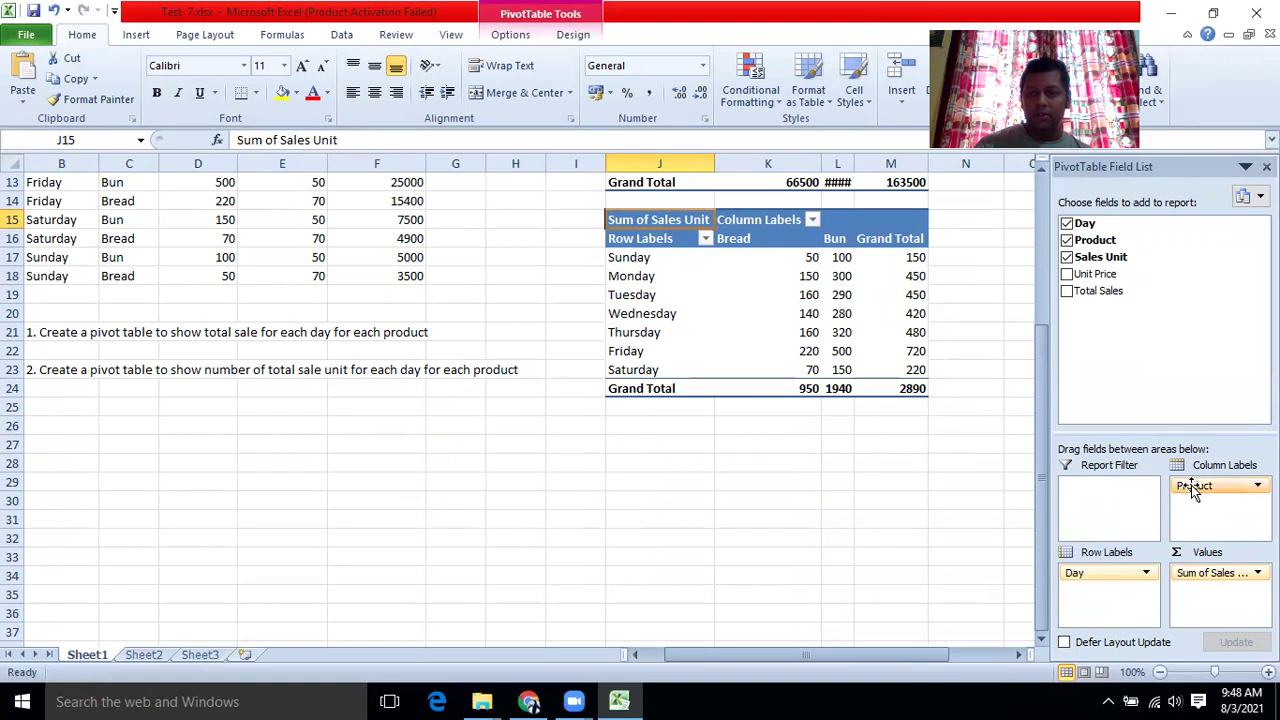
{"action": "left_click_drag", "start_coordinate": [1188, 487], "coordinate": [1097, 610]}
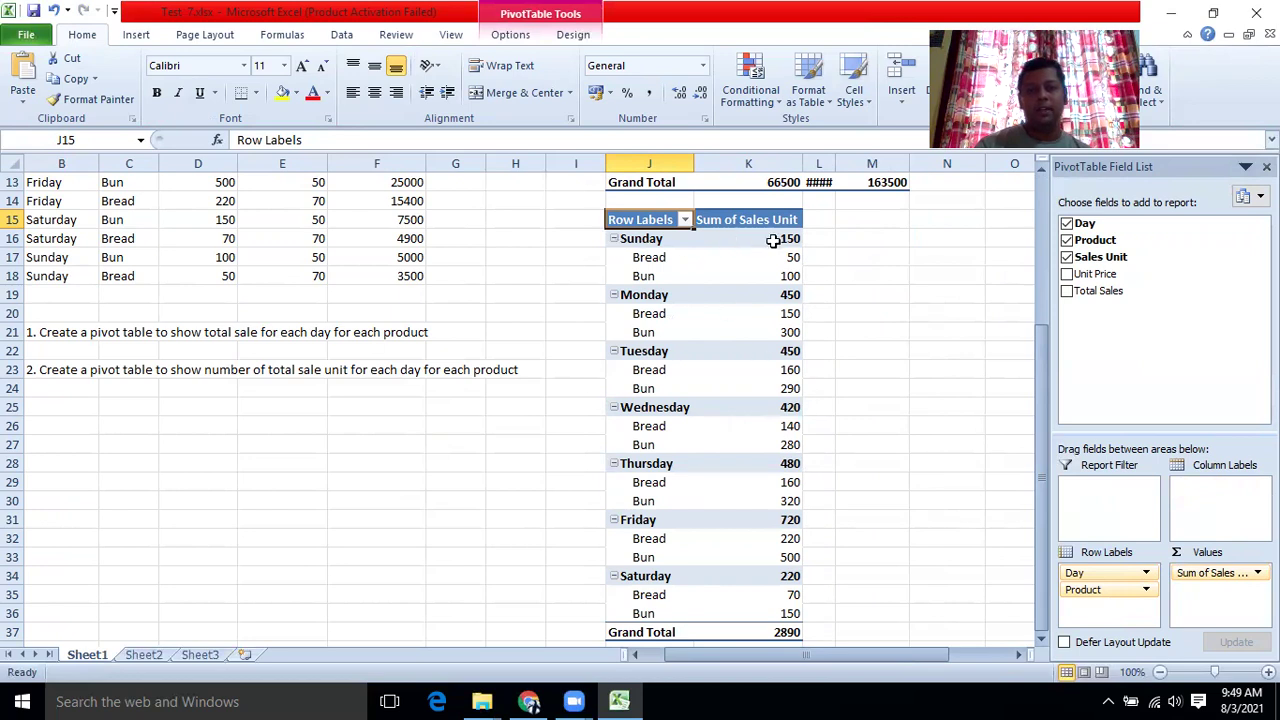
{"action": "mouse_move", "coordinate": [790, 240]}
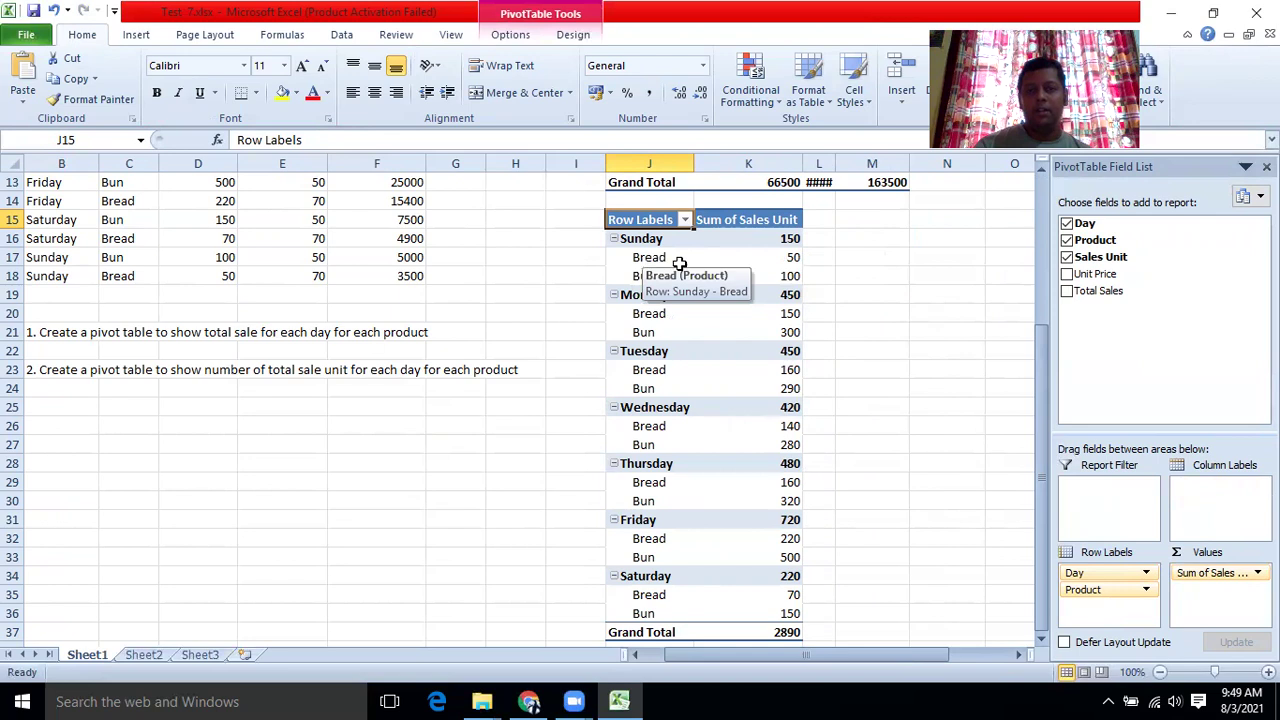
- Examine the products grouped under each day in the Sales Unit pivot table alongside the Total Sales pivot table and source data
{"action": "left_click", "coordinate": [566, 263]}
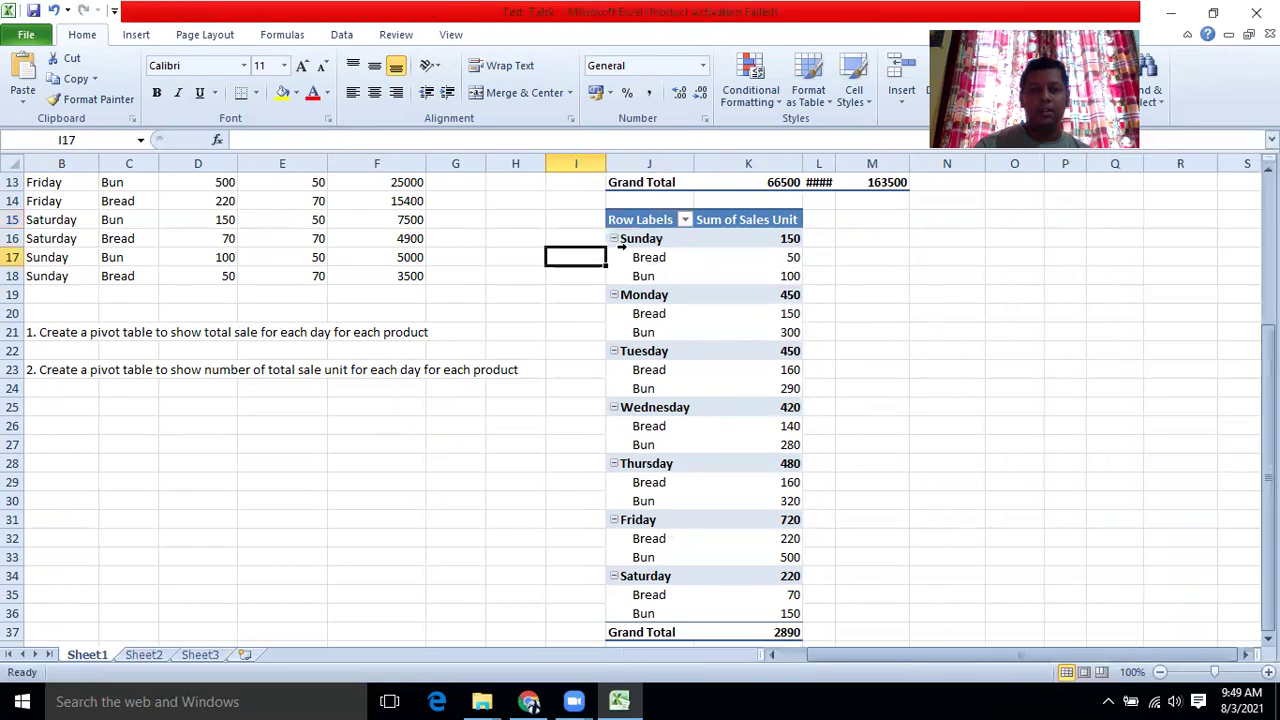
{"action": "left_click", "coordinate": [612, 238]}
{"action": "left_click", "coordinate": [614, 294]}
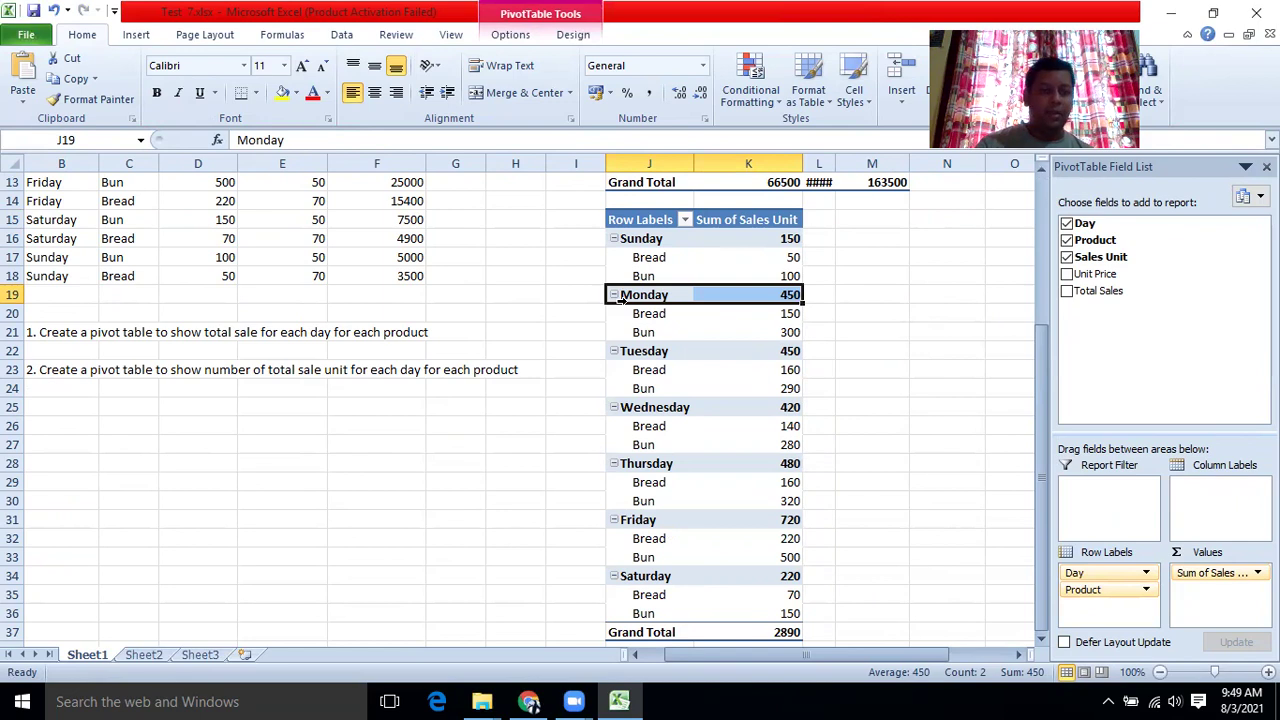
{"action": "scroll", "coordinate": [443, 334], "scroll_direction": "up", "scroll_amount": 4}
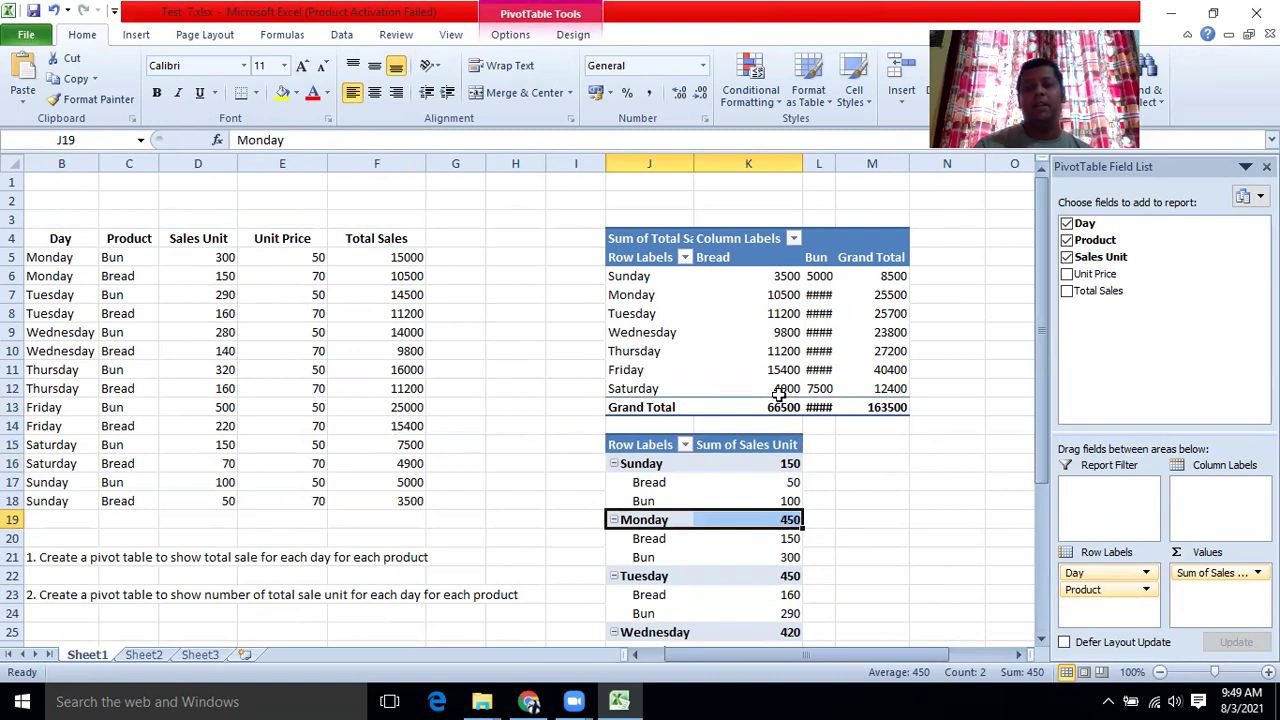
{"action": "mouse_move", "coordinate": [779, 395]}
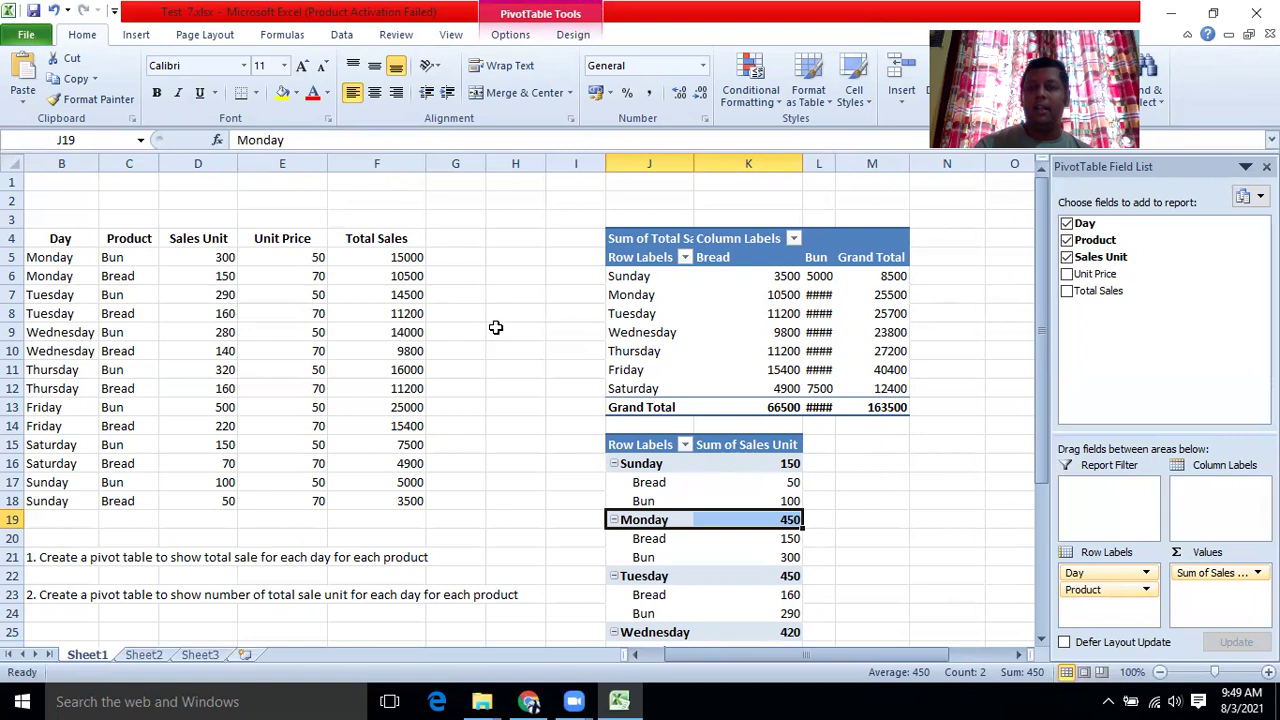
{"action": "scroll", "coordinate": [495, 327], "scroll_direction": "down", "scroll_amount": 3}
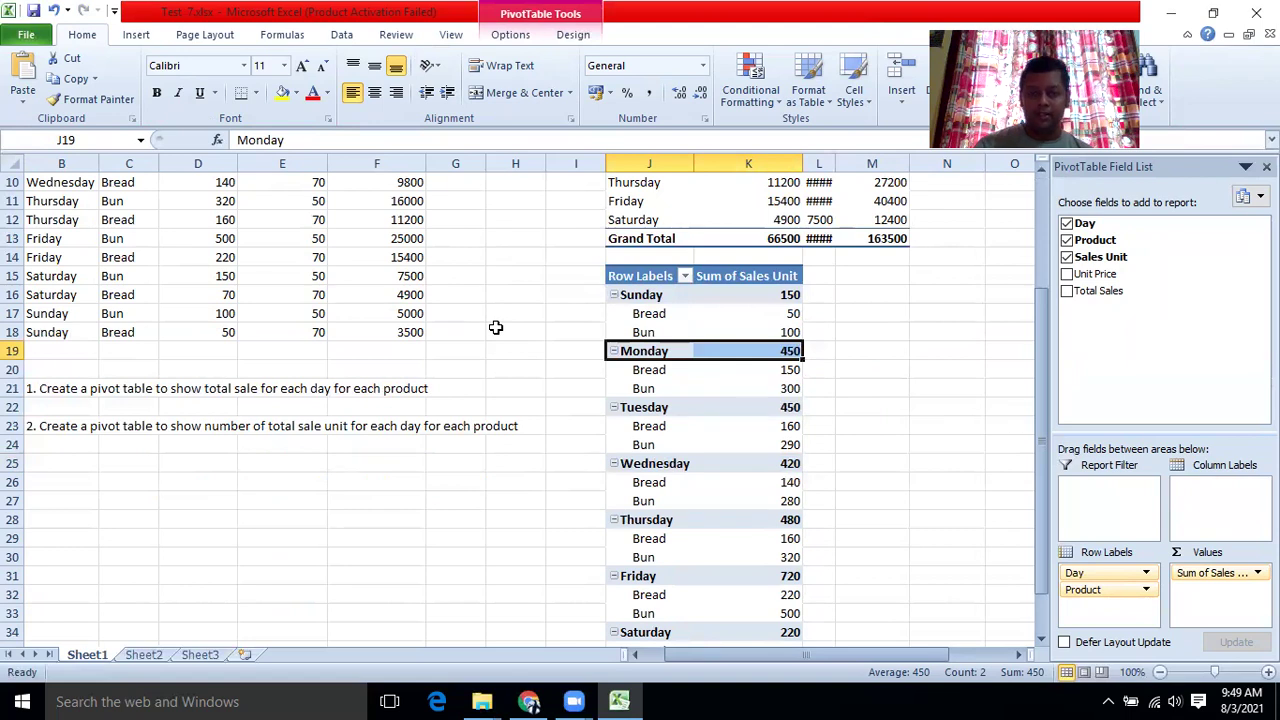
{"action": "scroll", "coordinate": [409, 323], "scroll_direction": "up", "scroll_amount": 2}
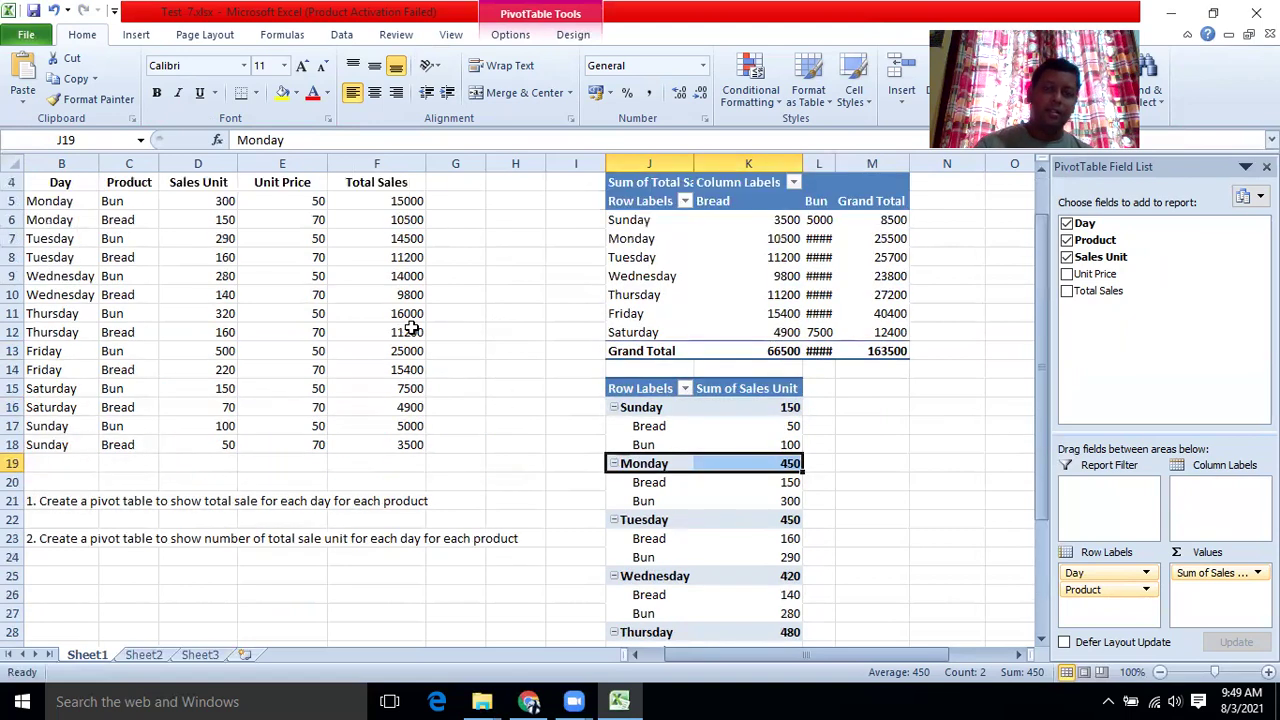